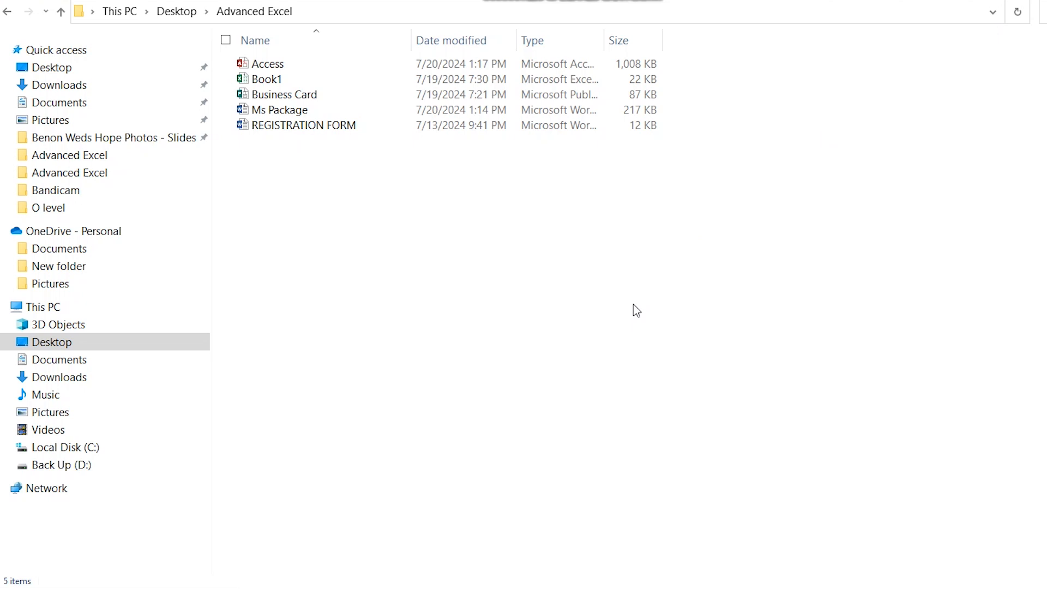
# Step: Create a new Microsoft Access database named Access2 in the Advanced Excel folder
pyautogui.click(315, 253)
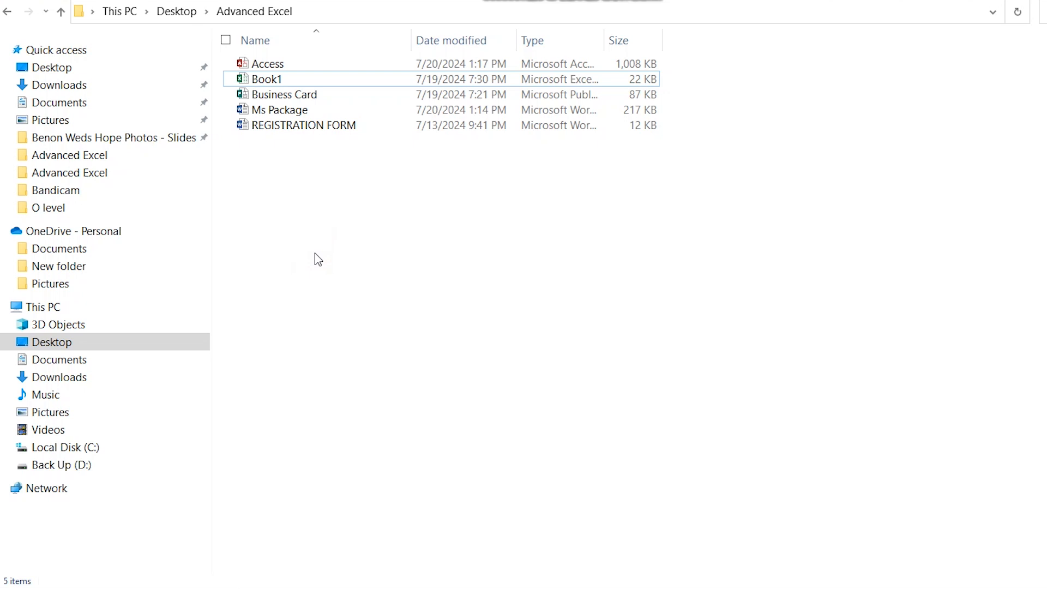
pyautogui.rightClick(341, 185)
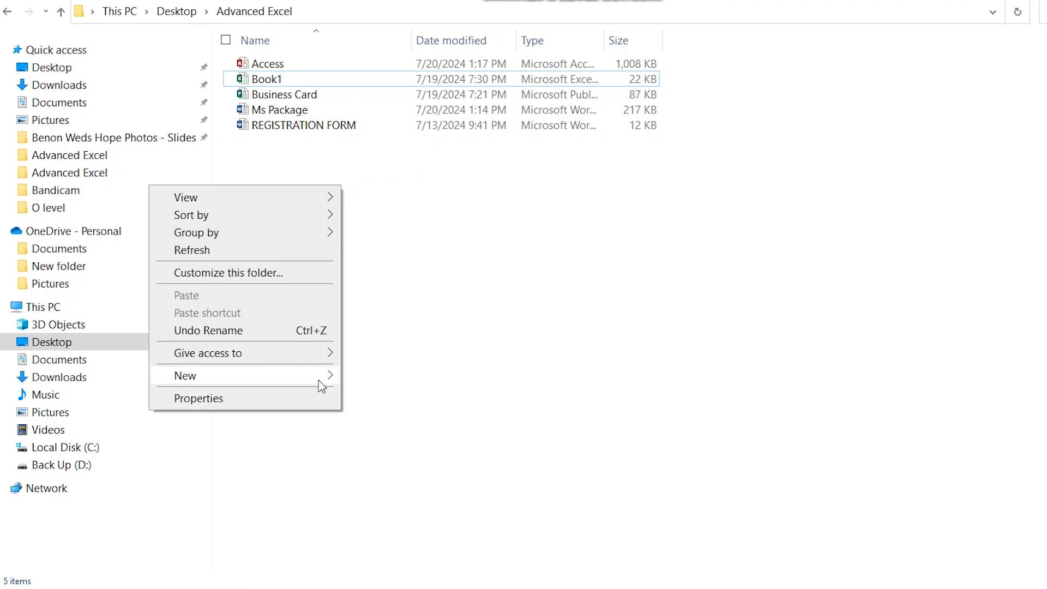
pyautogui.moveTo(318, 385)
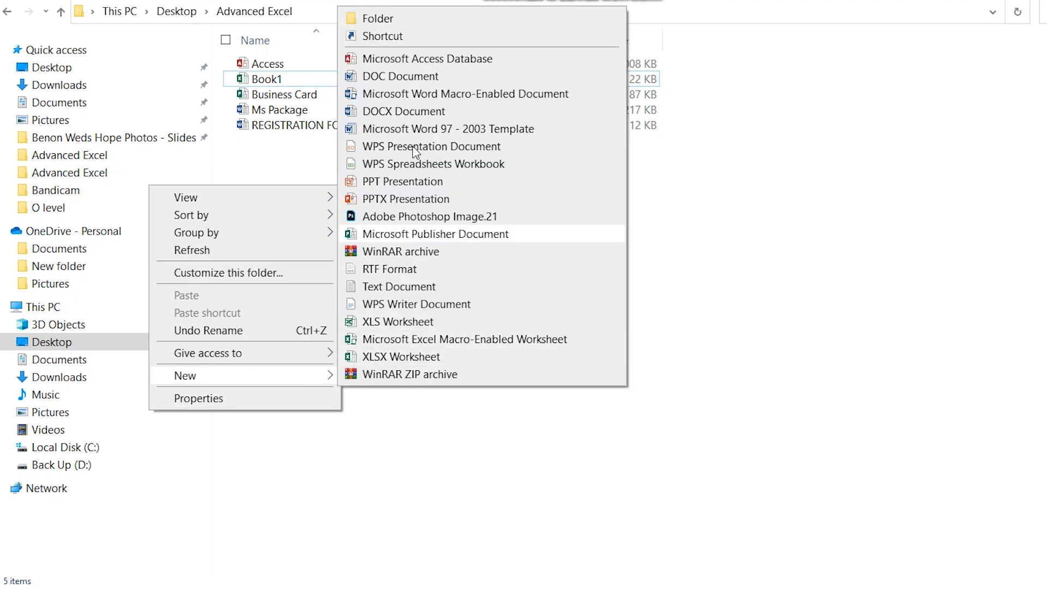
pyautogui.click(428, 59)
pyautogui.write('Access')
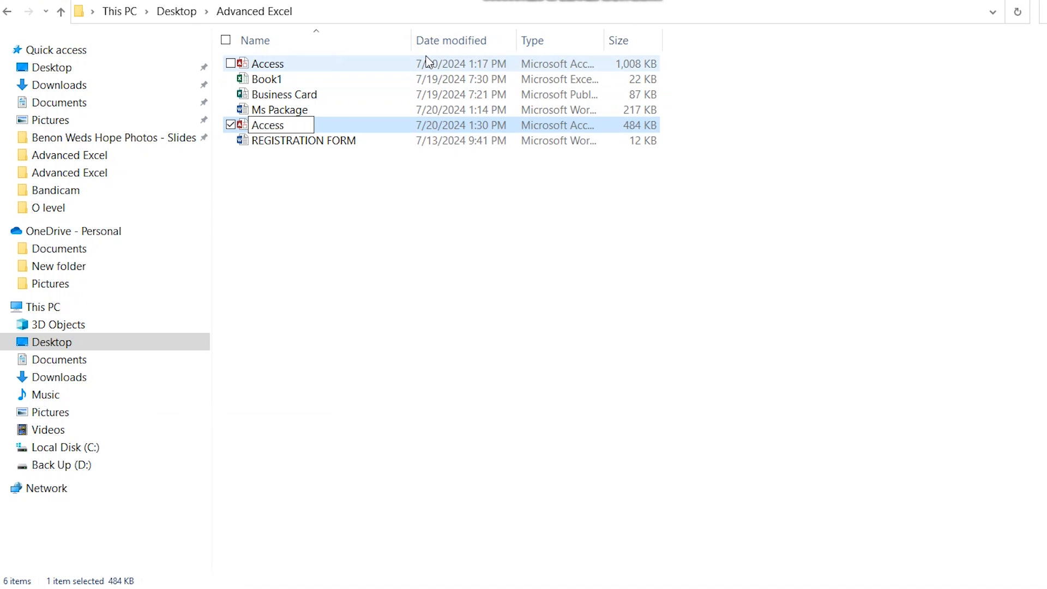
pyautogui.write('2')
pyautogui.press('Return')
pyautogui.press('Return')
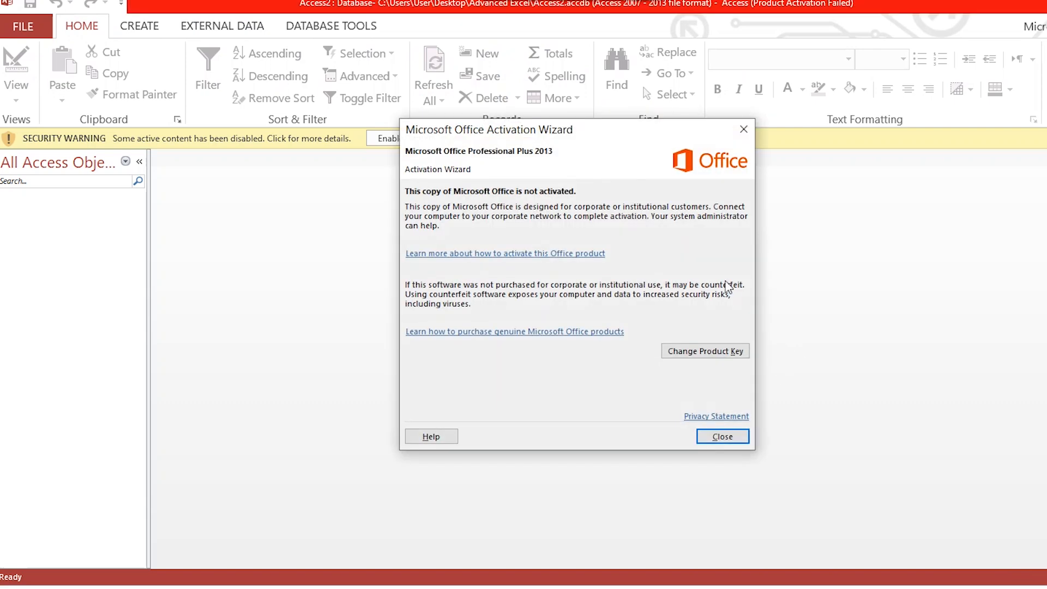
# Step: Open the Access2 database, dismiss the Office activation wizard and enable the disabled content
pyautogui.click(718, 435)
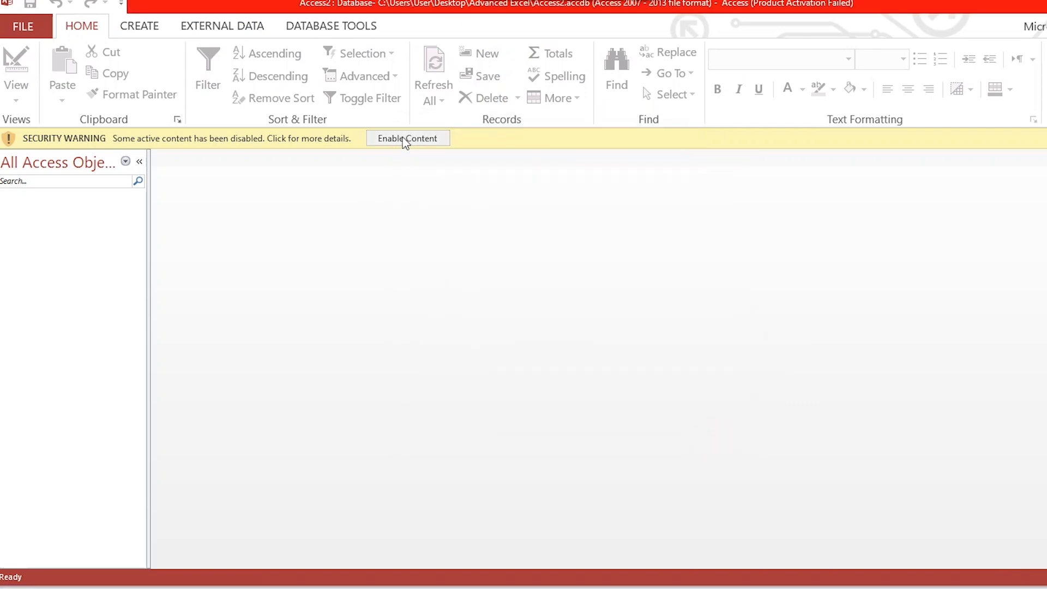
pyautogui.click(404, 140)
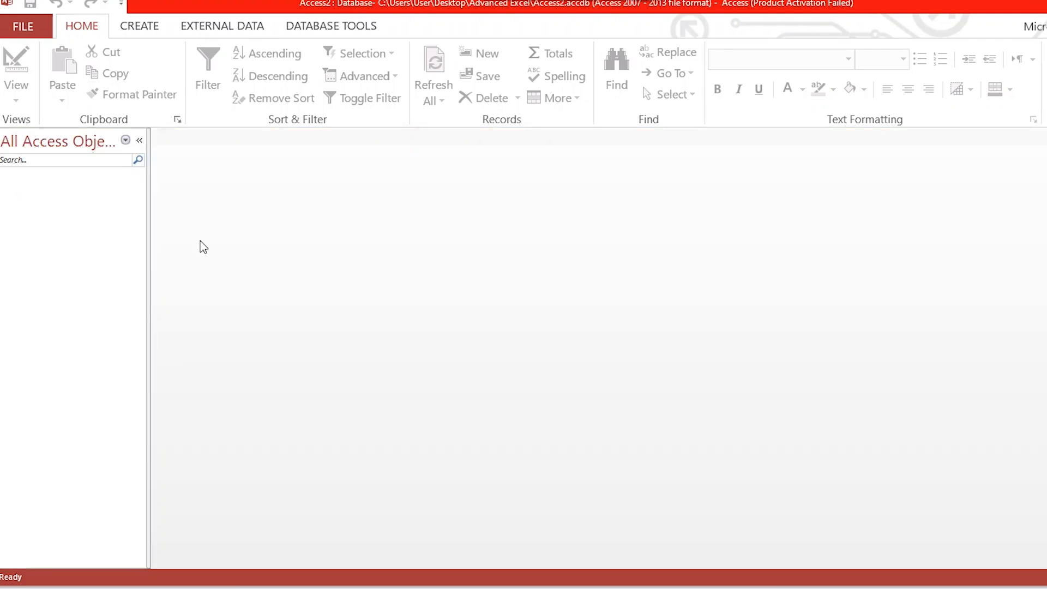
# Step: Create a new table in Design view and consult the Employees Table headings in the Ms Package Word document
pyautogui.click(153, 28)
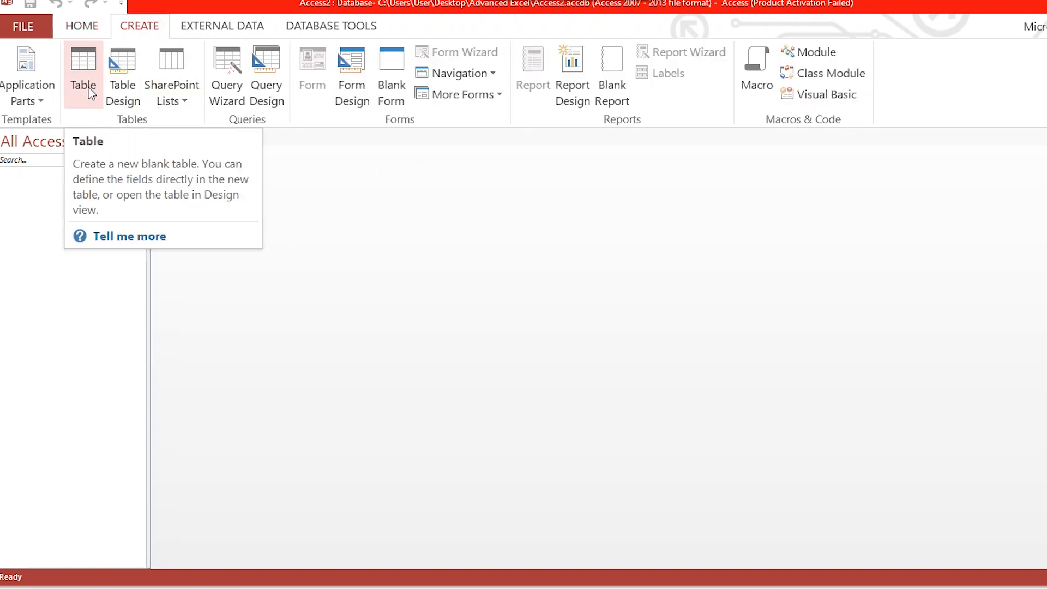
pyautogui.click(123, 101)
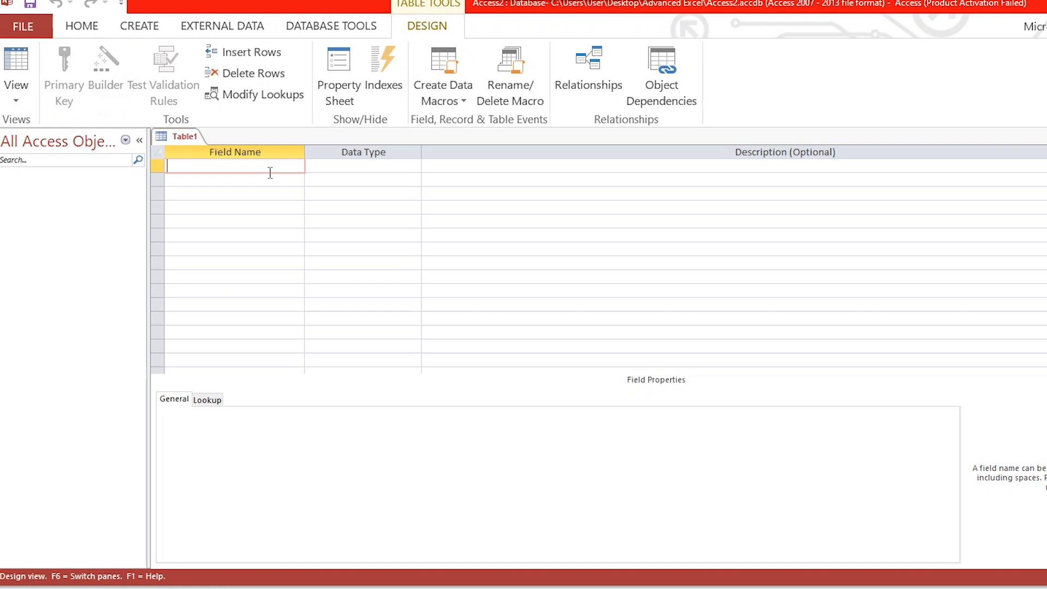
pyautogui.click(681, 586)
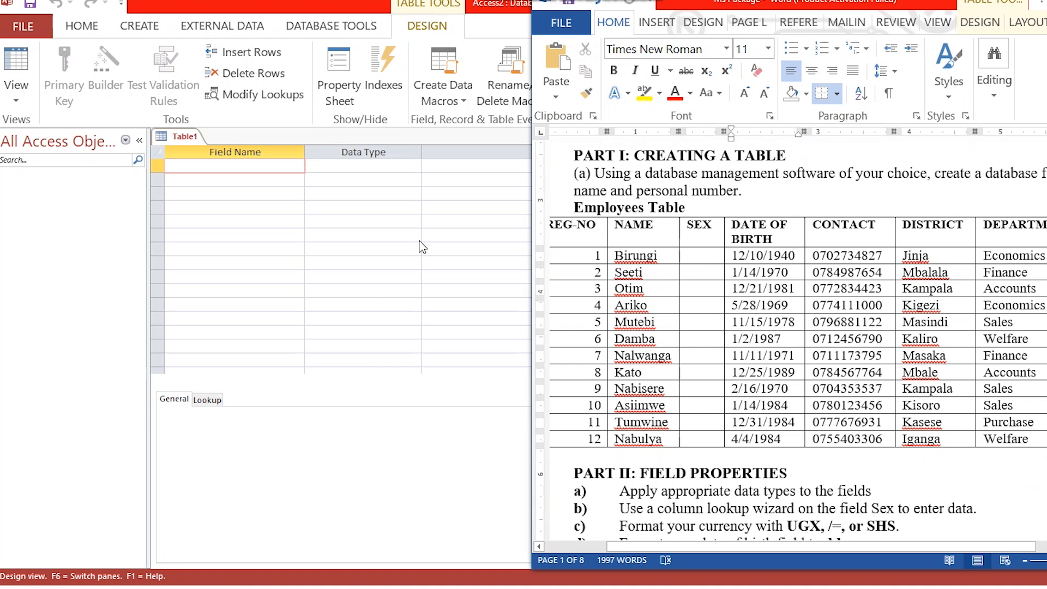
pyautogui.click(258, 165)
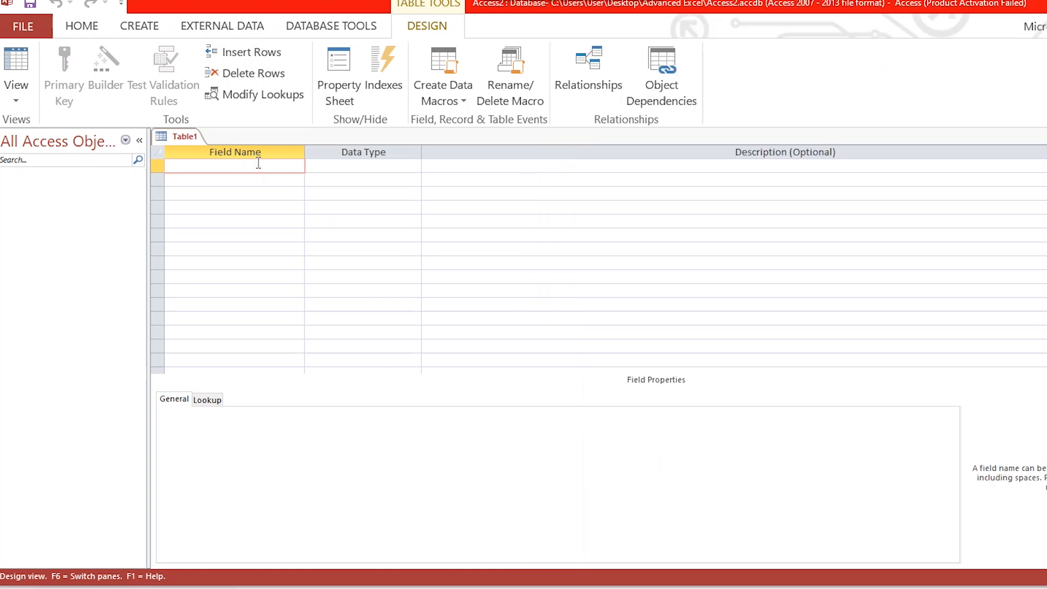
# Step: Add REG-NO and NAME as the first two fields of the table, accepting NAME as a reserved word
pyautogui.write('re')
pyautogui.press('BackSpace')
pyautogui.write('REG-NO')
pyautogui.click(239, 185)
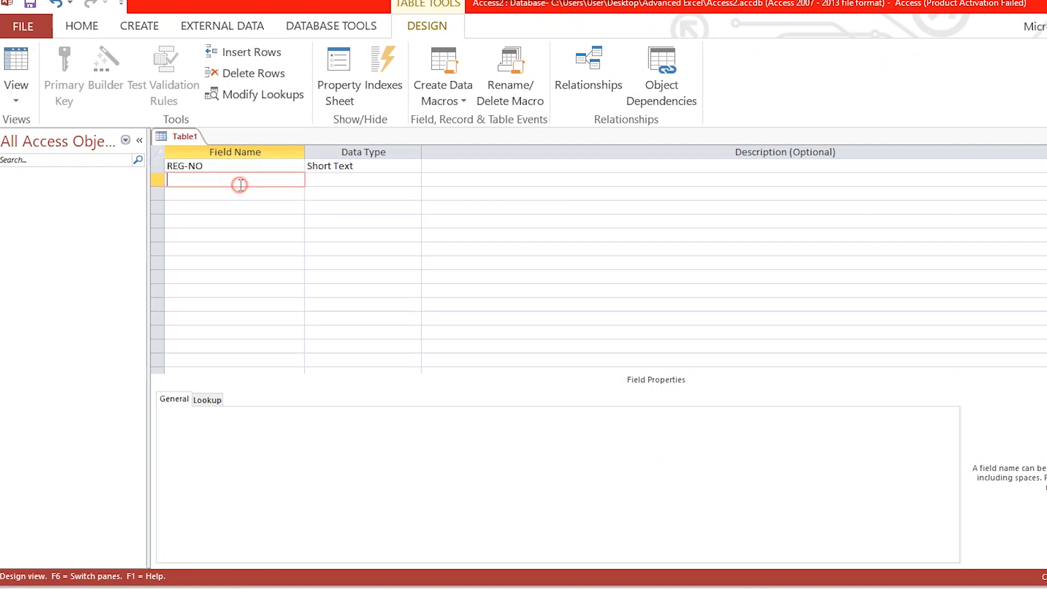
pyautogui.write('NAME')
pyautogui.press('Tab')
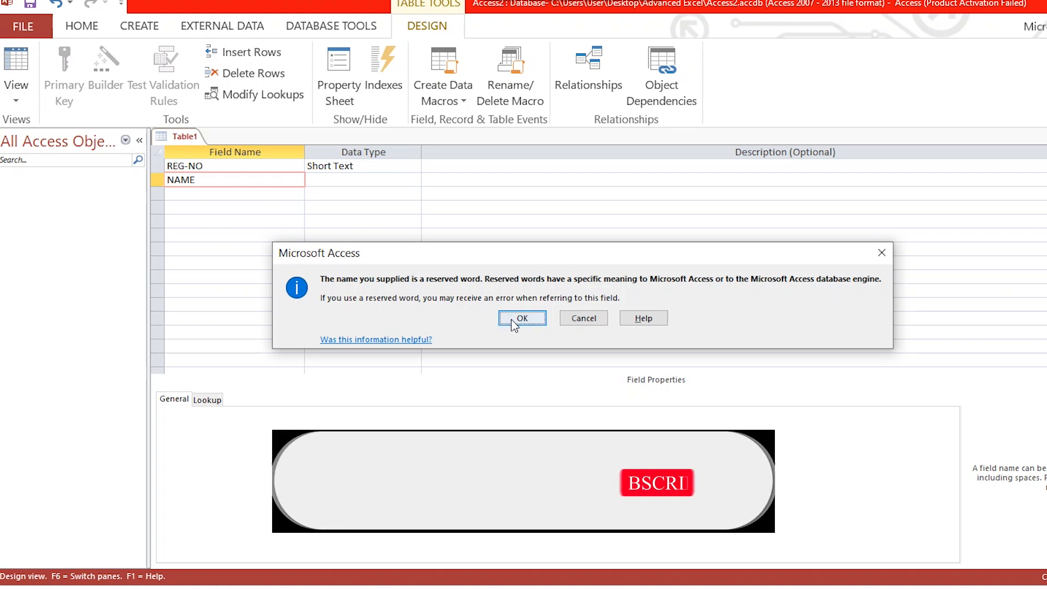
pyautogui.click(535, 320)
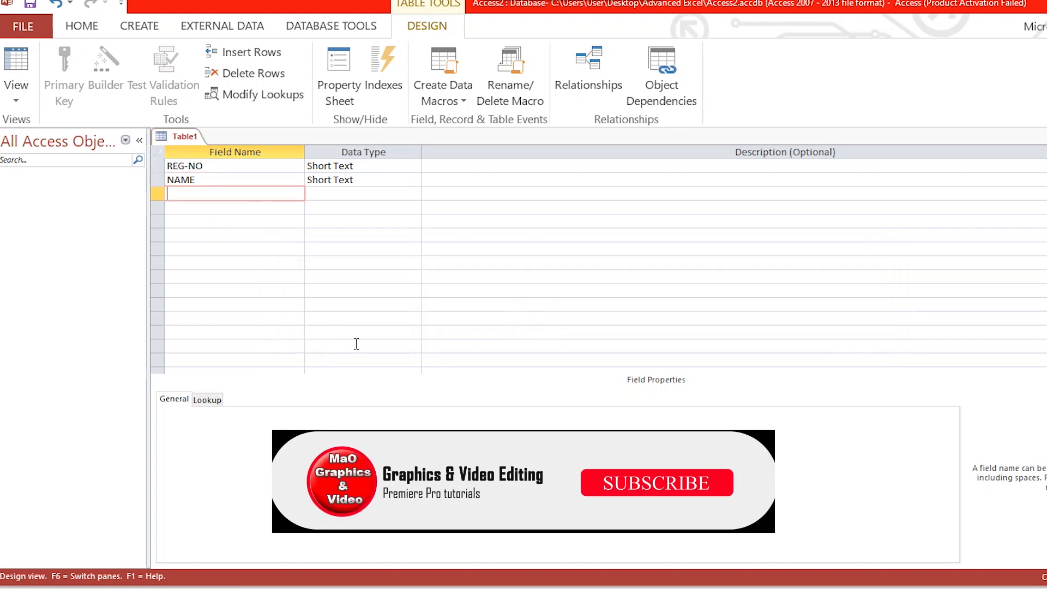
# Step: Add the fields SEX and DATE OF BIRTH below NAME, following the Employees Table in the Word document
pyautogui.hotkey('alt', 'Tab')
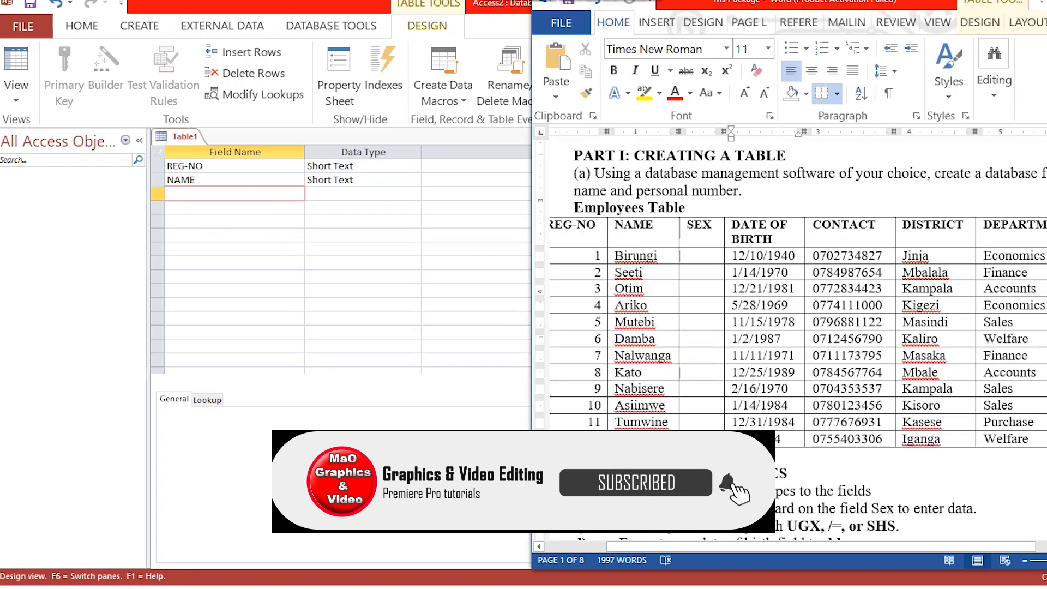
pyautogui.hotkey('alt', 'Tab')
pyautogui.write('SEX')
pyautogui.press('Down')
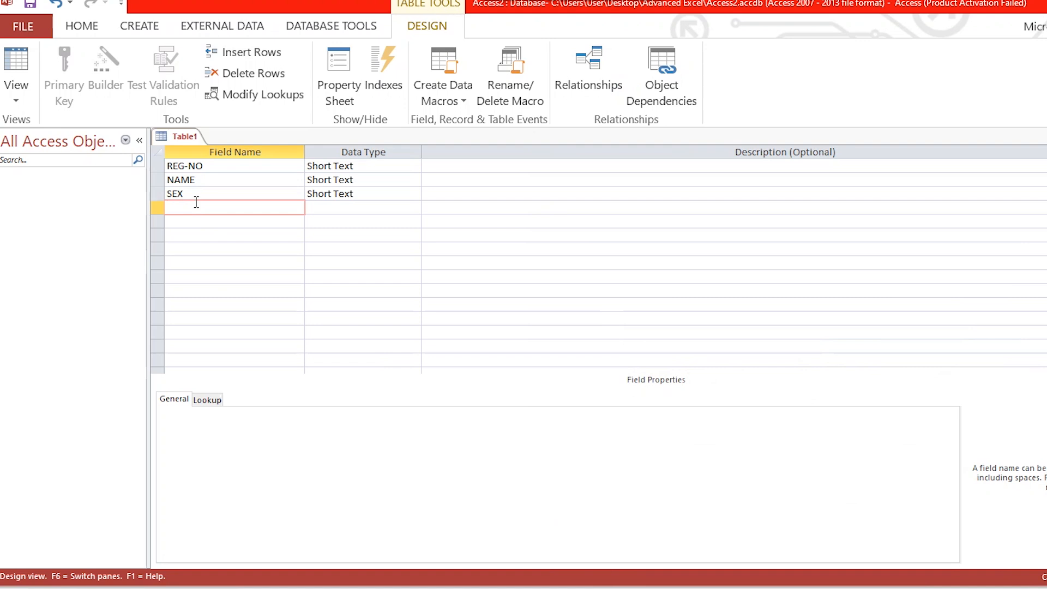
pyautogui.write('DATE OF BIRTH')
pyautogui.press('Down')
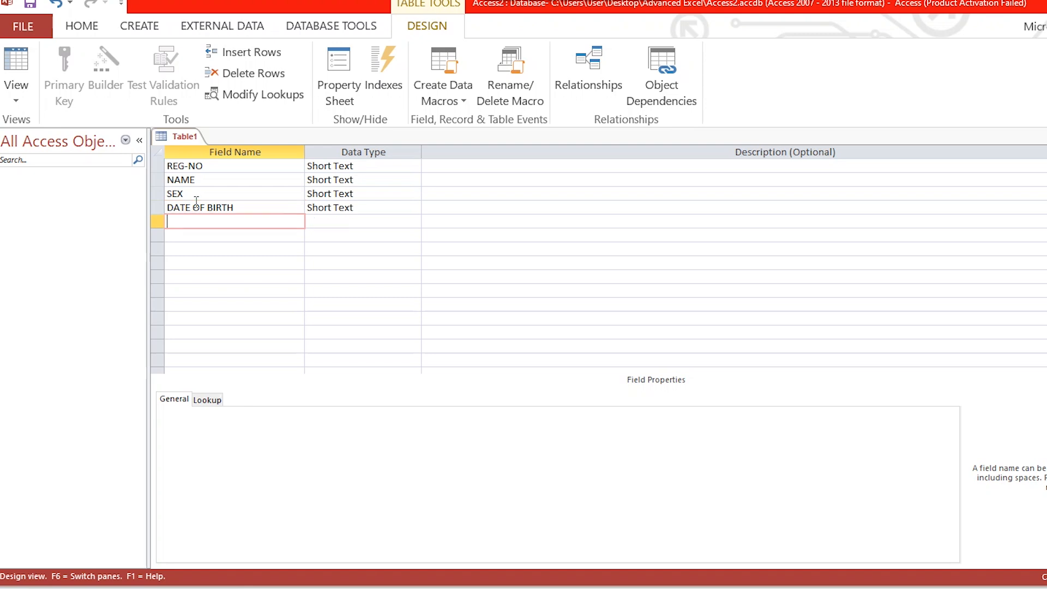
# Step: Add the fields CONTACT, DISTRICT and DEPARTMENT, following the column headings in the Word document
pyautogui.click(670, 587)
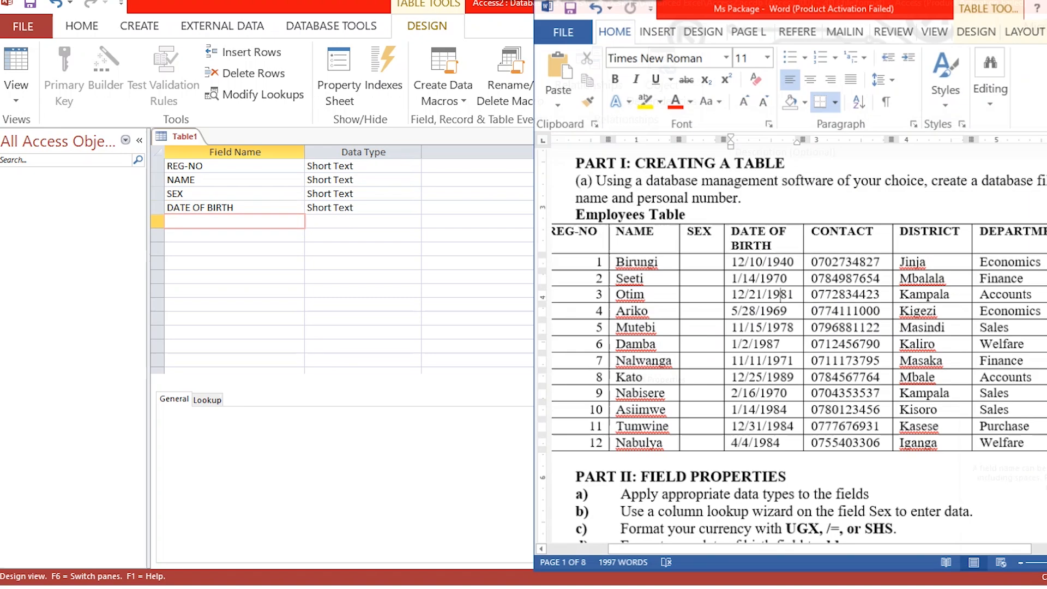
pyautogui.click(670, 587)
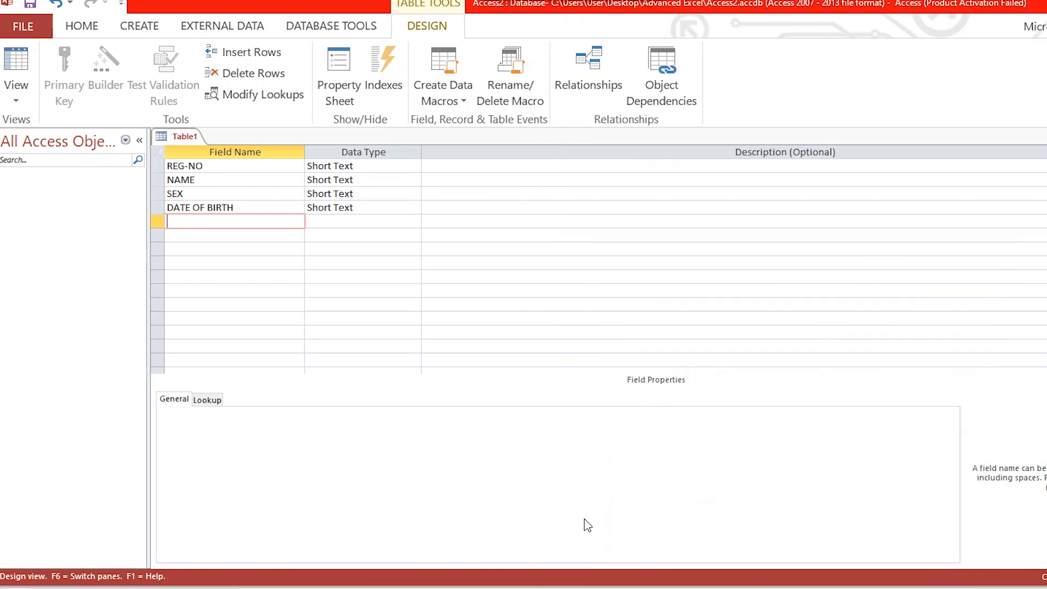
pyautogui.write('CONTACT')
pyautogui.press('Down')
pyautogui.write('DISTRICT')
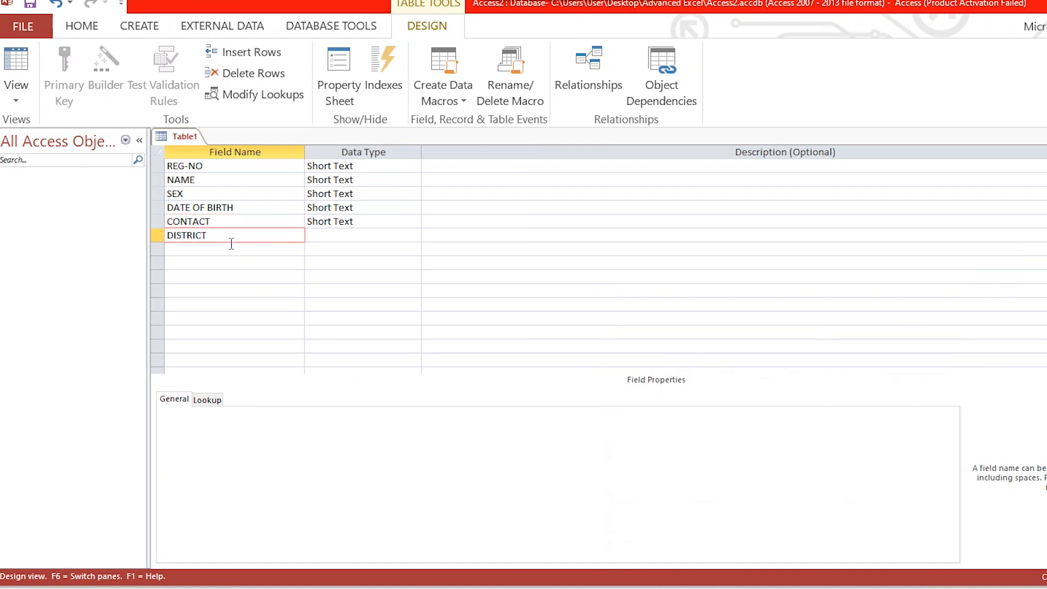
pyautogui.press('Down')
pyautogui.write('DEPA')
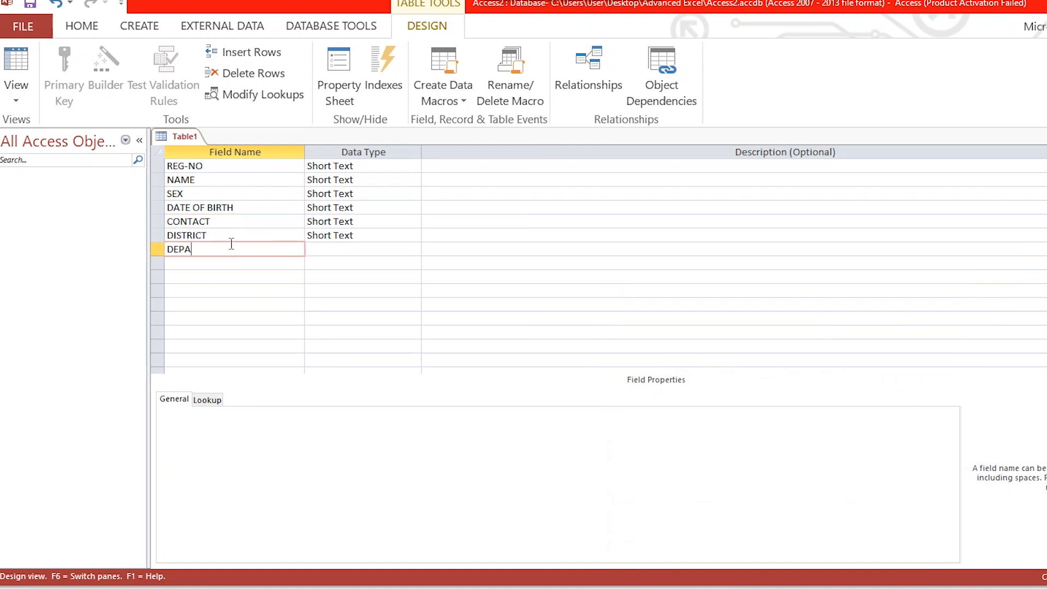
pyautogui.write('RTMENT')
pyautogui.press('Down')
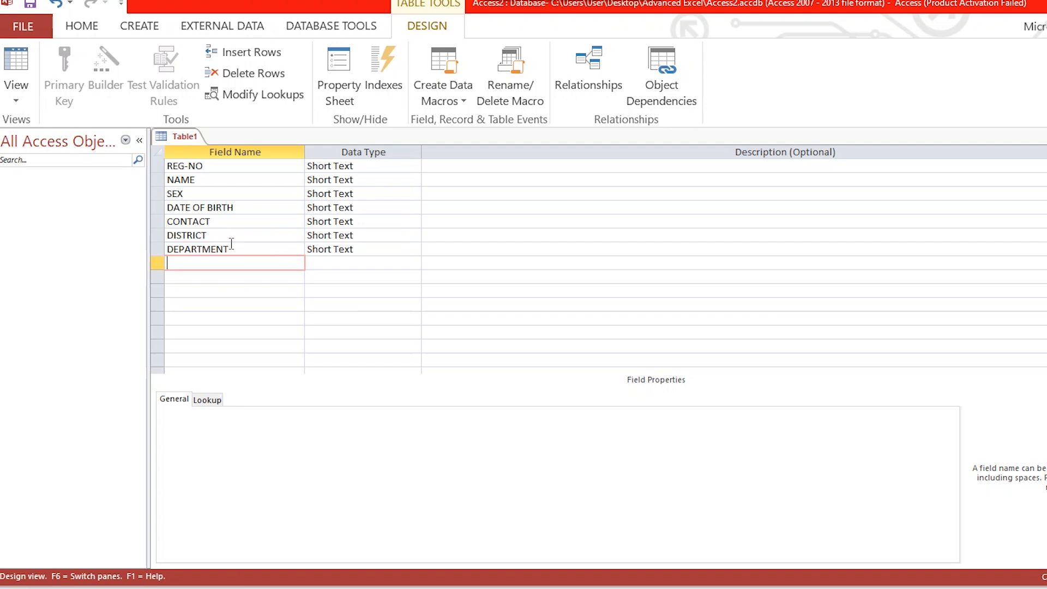
# Step: Add the fields BASIC SALARY and NSSF, and check the field list against the Employees Table in Word
pyautogui.write('BASIC SALARY')
pyautogui.press('Down')
pyautogui.write('NSSF')
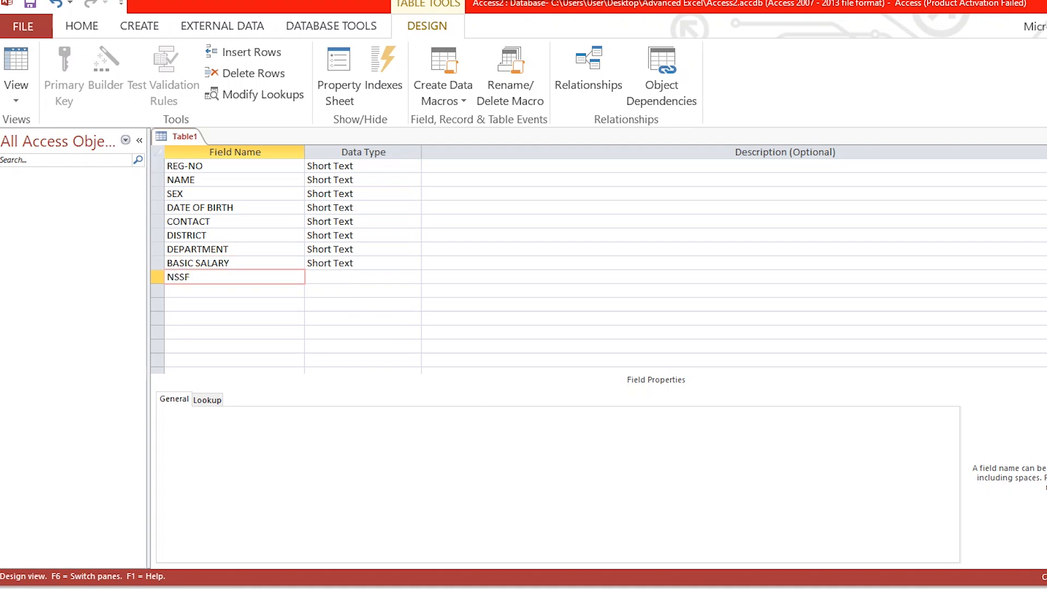
pyautogui.click(721, 587)
pyautogui.click(721, 586)
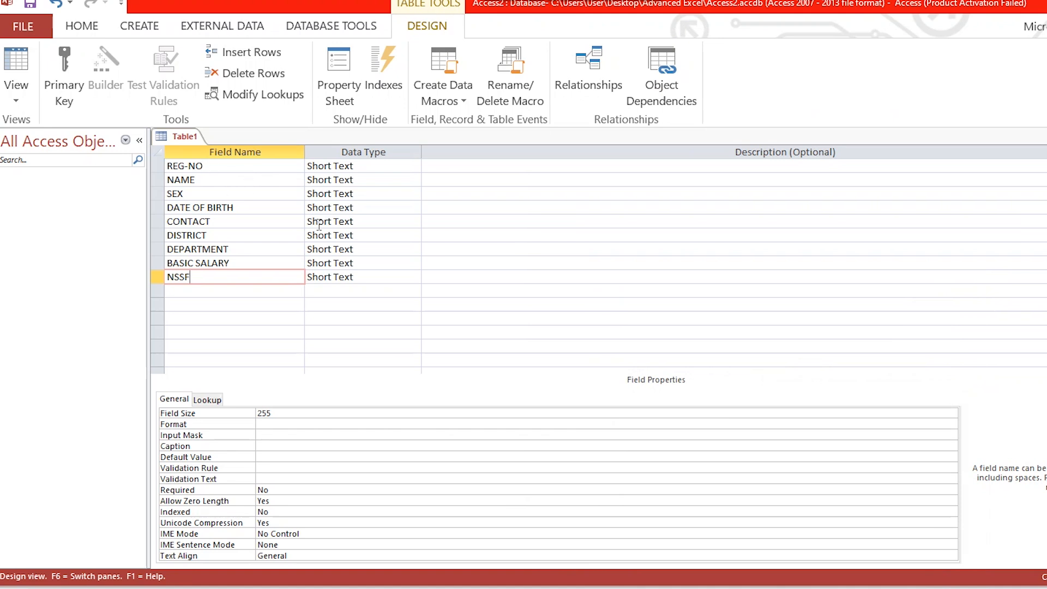
pyautogui.click(721, 587)
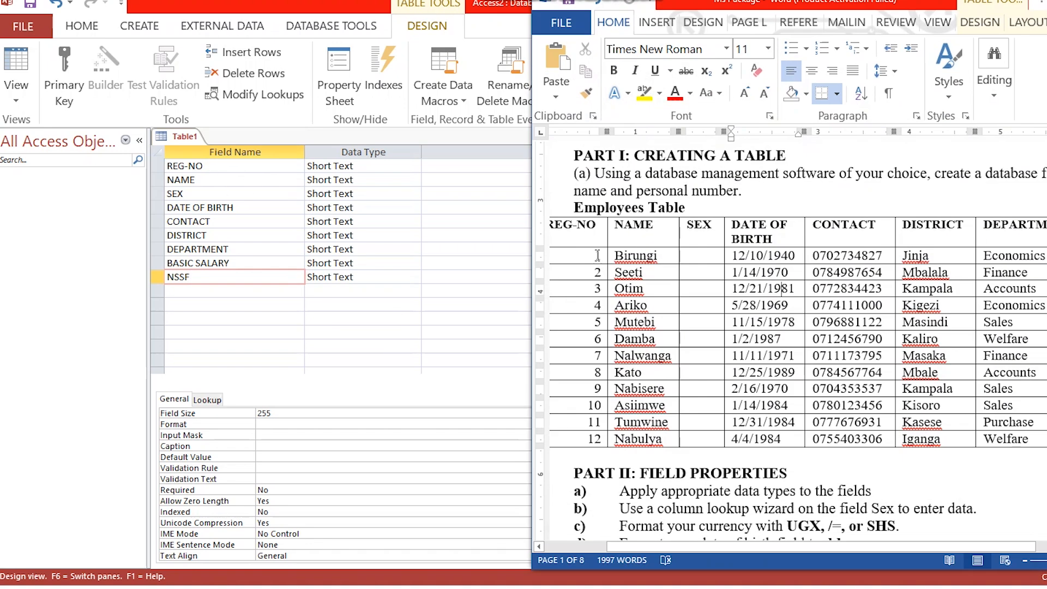
pyautogui.click(476, 320)
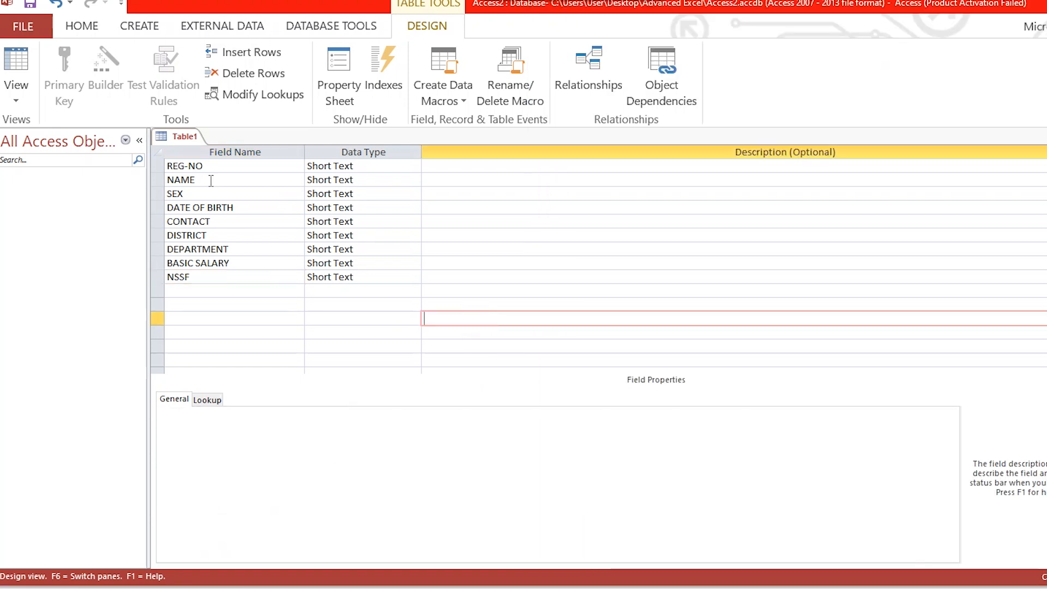
# Step: Set the data type of the REG-NO field to AutoNumber
pyautogui.click(360, 169)
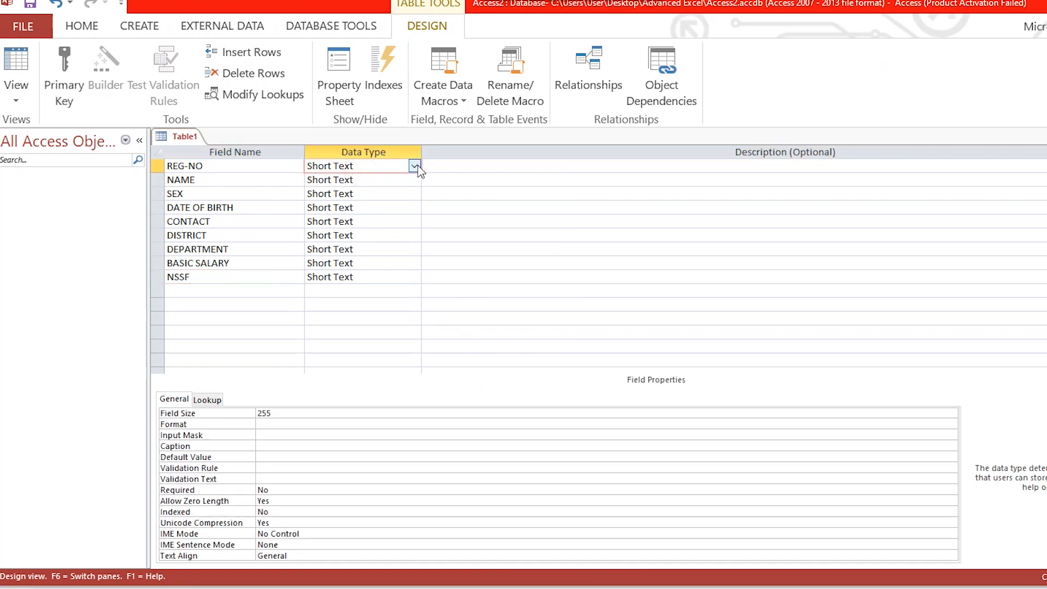
pyautogui.click(414, 166)
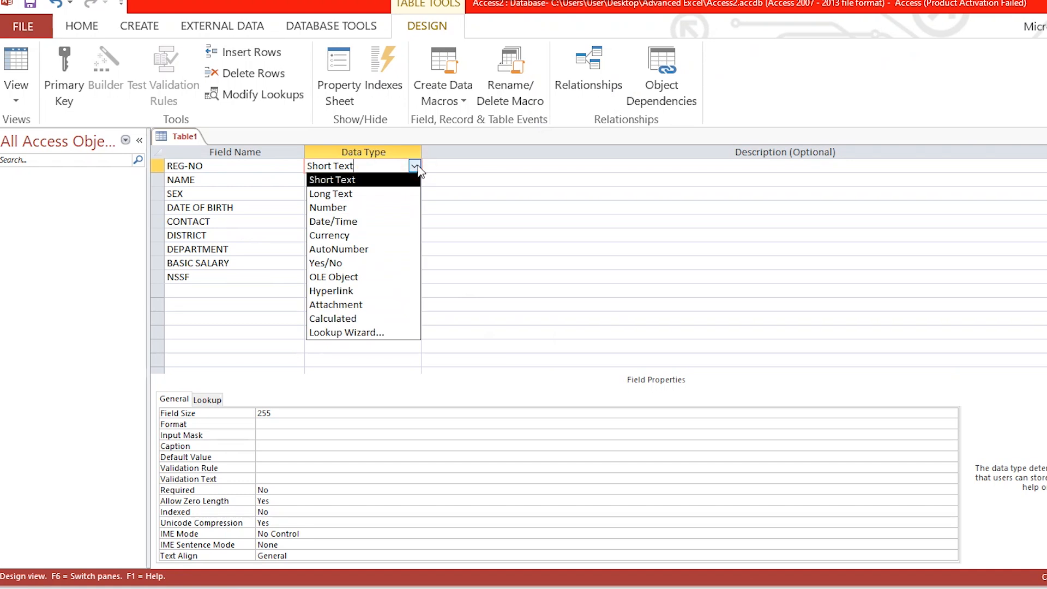
pyautogui.click(374, 249)
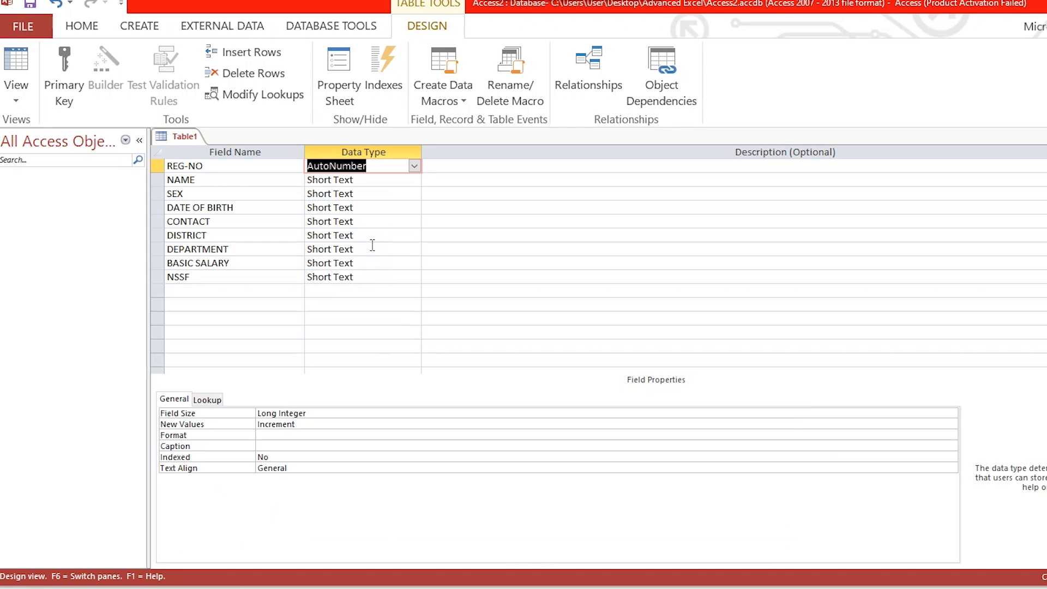
# Step: Set the data type of the DATE OF BIRTH field to Date/Time
pyautogui.click(365, 194)
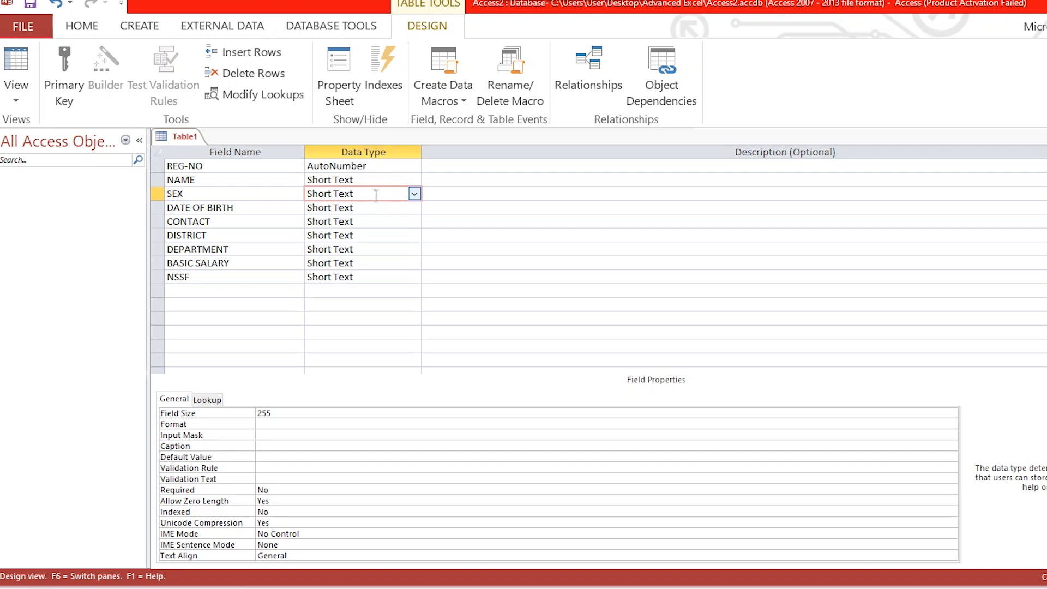
pyautogui.click(367, 208)
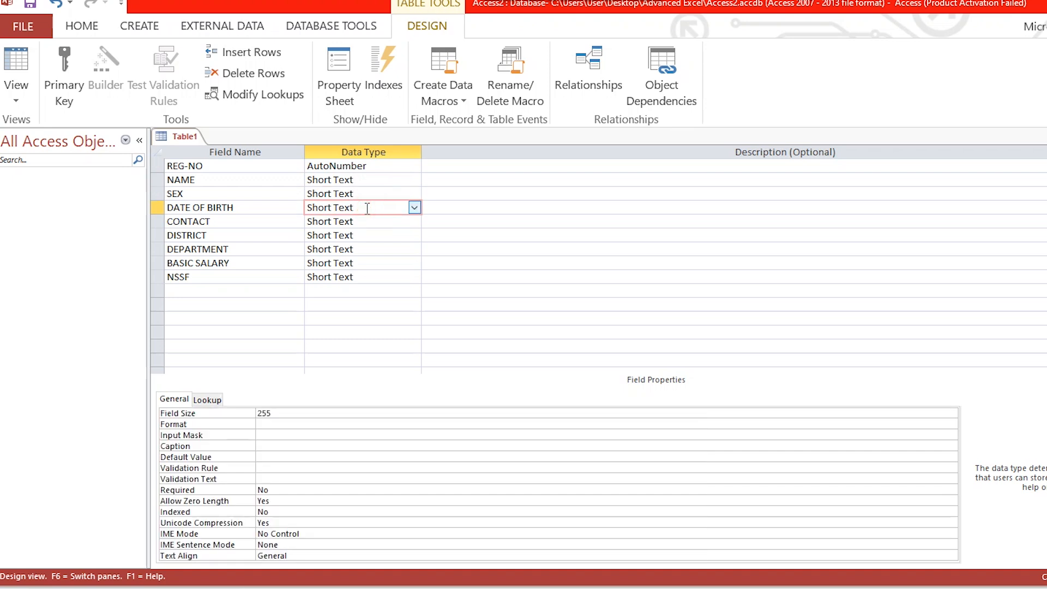
pyautogui.click(414, 207)
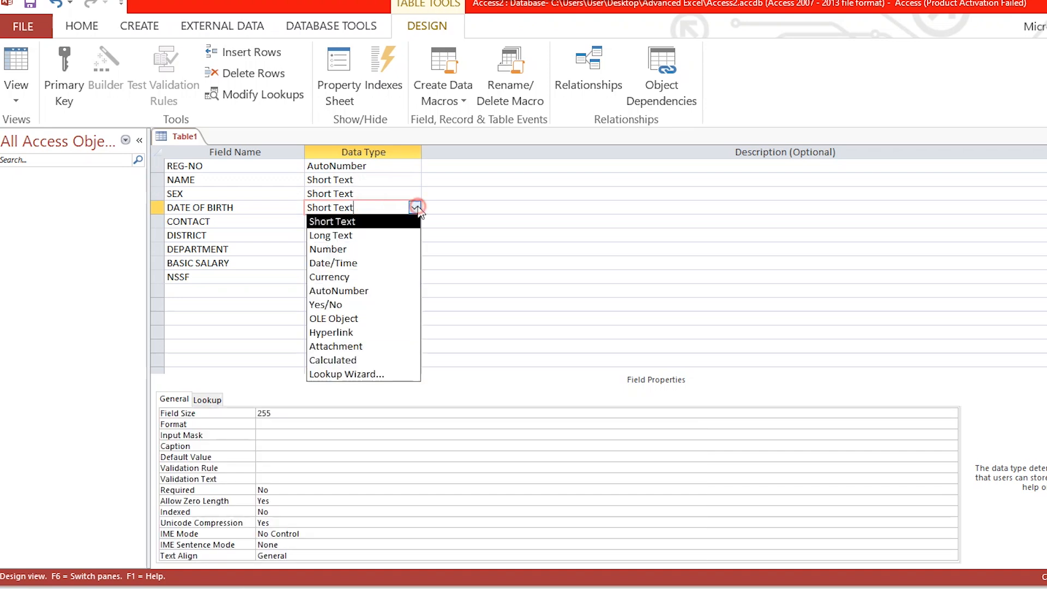
pyautogui.click(367, 263)
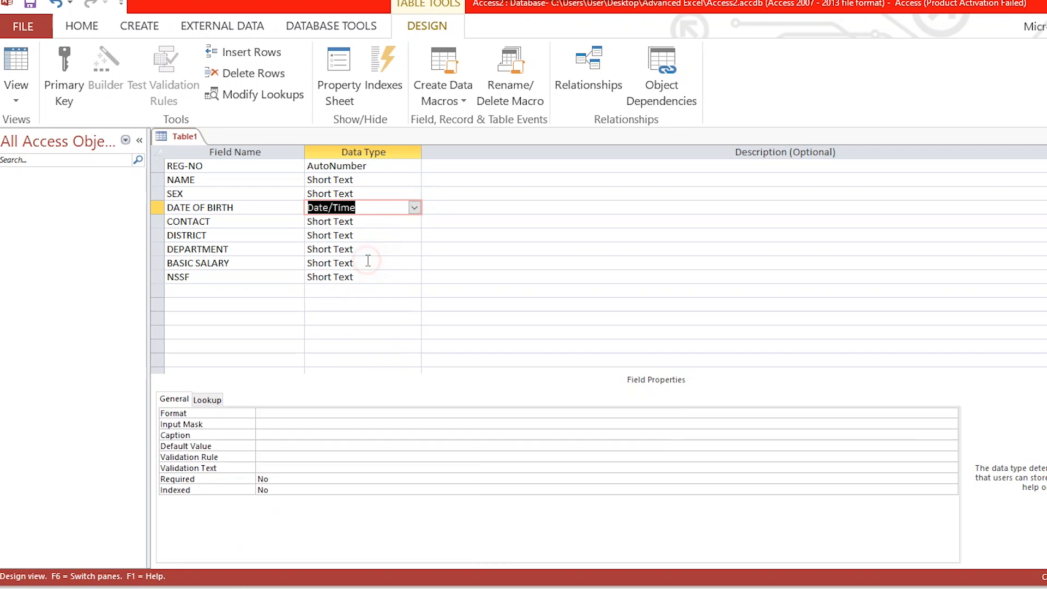
# Step: Set the data type of the CONTACT field to Number
pyautogui.click(386, 221)
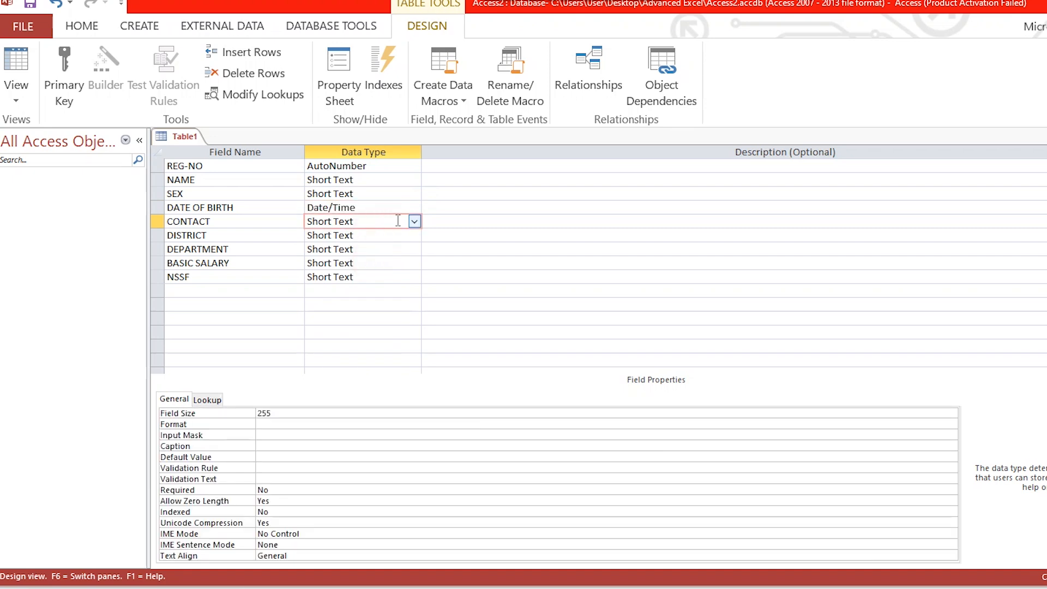
pyautogui.click(415, 221)
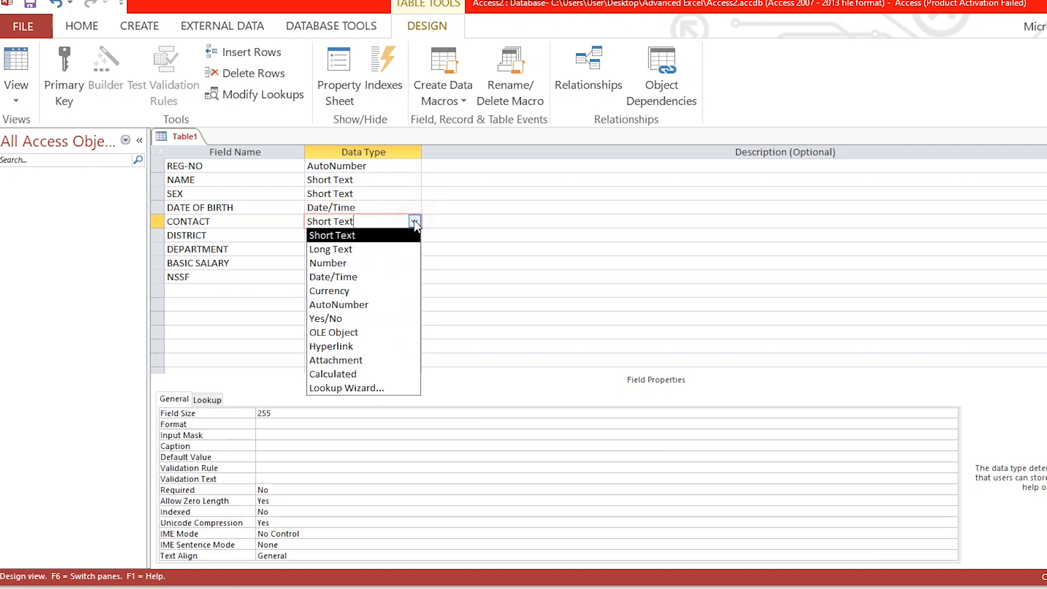
pyautogui.click(356, 260)
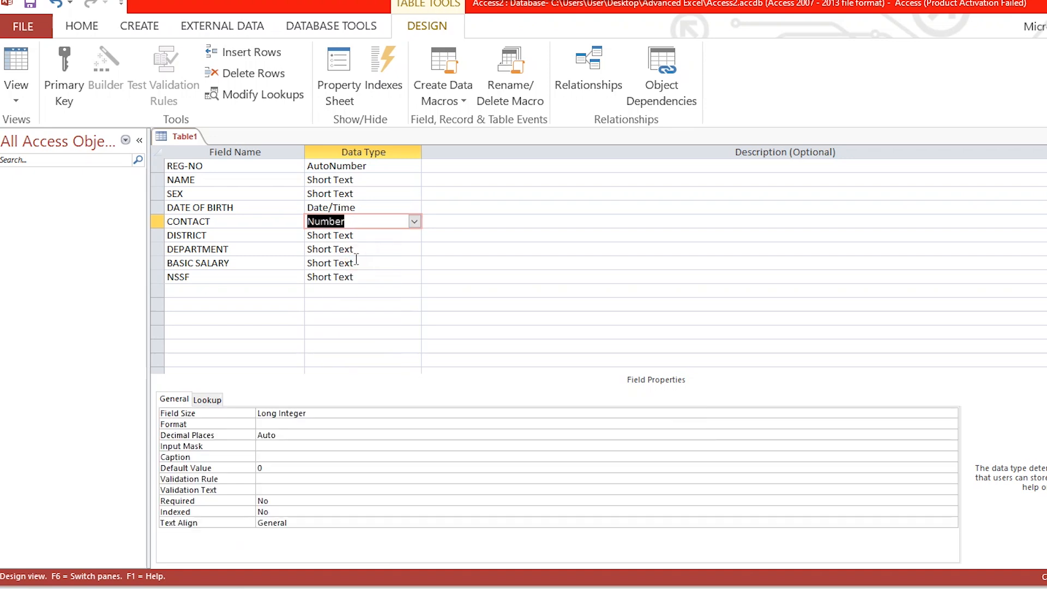
# Step: Keep DISTRICT and DEPARTMENT as Short Text and set the data type of the BASIC SALARY field to Currency
pyautogui.click(373, 235)
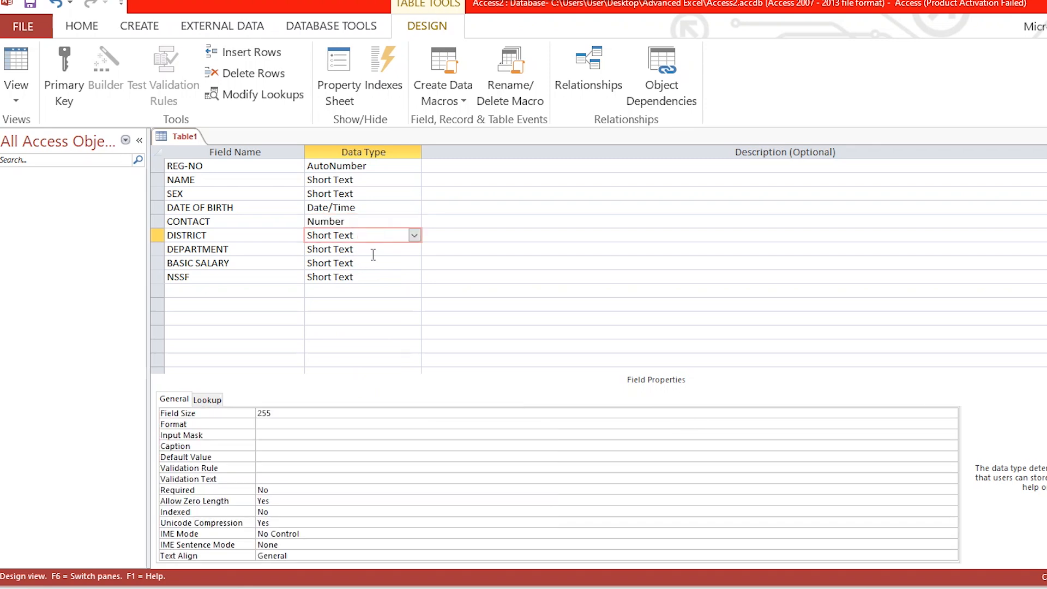
pyautogui.click(373, 253)
pyautogui.click(373, 263)
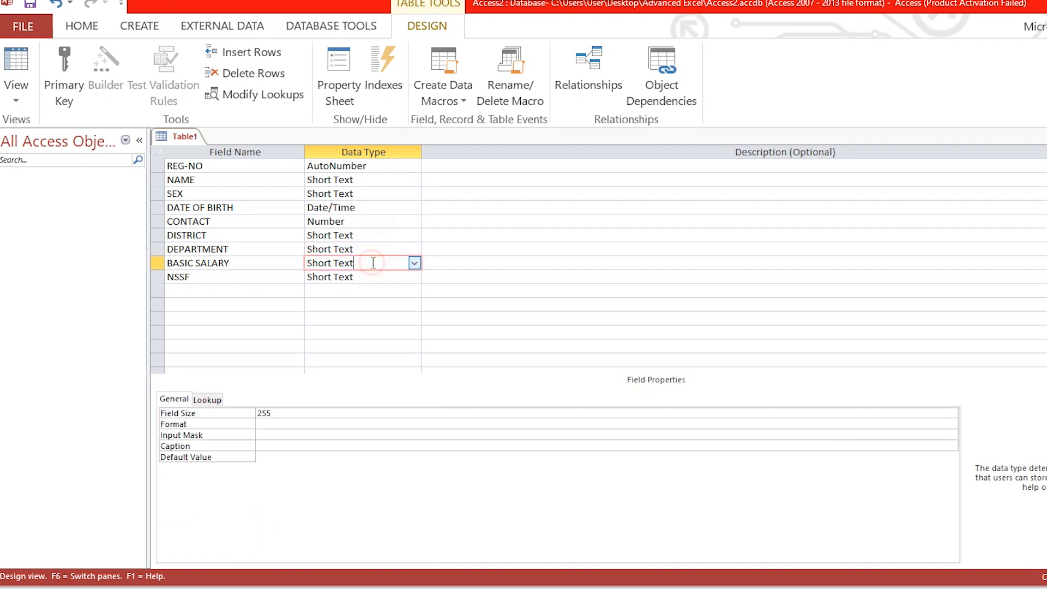
pyautogui.click(415, 264)
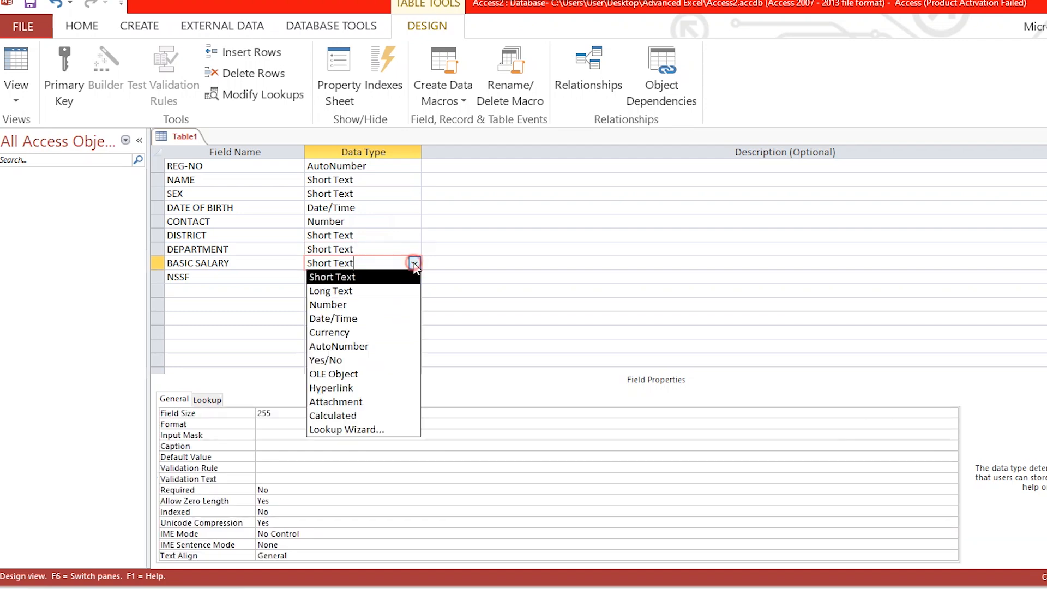
pyautogui.click(371, 332)
# Step: Set the data type of the NSSF field to Currency
pyautogui.click(388, 277)
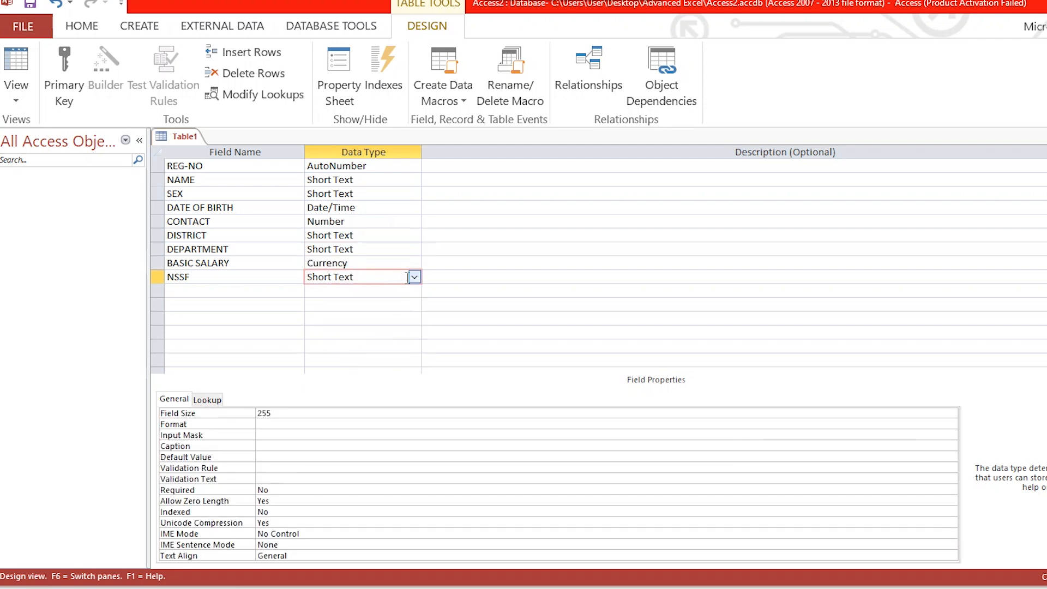
pyautogui.click(415, 277)
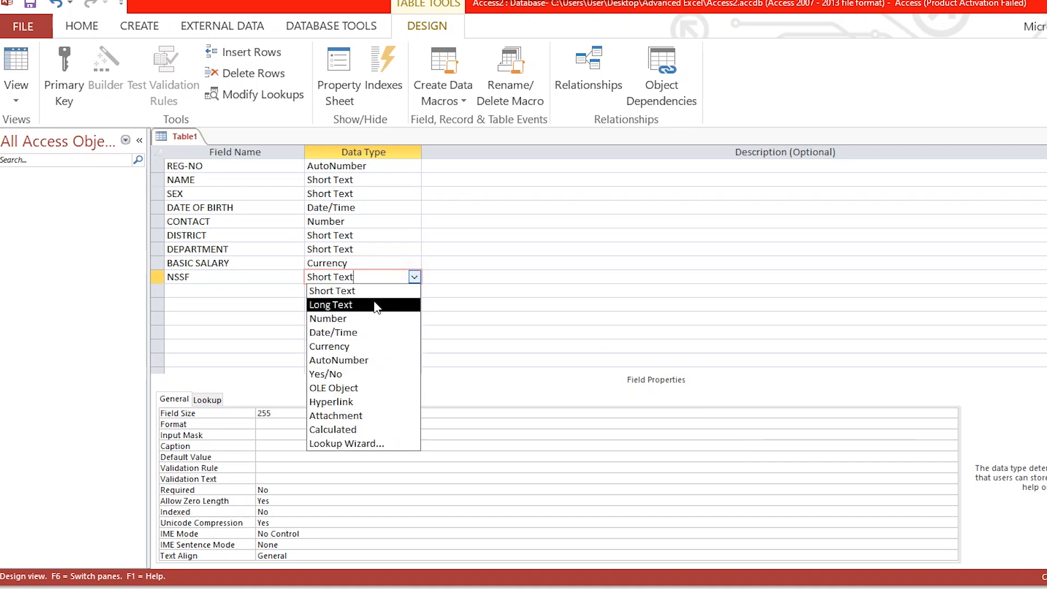
pyautogui.click(364, 346)
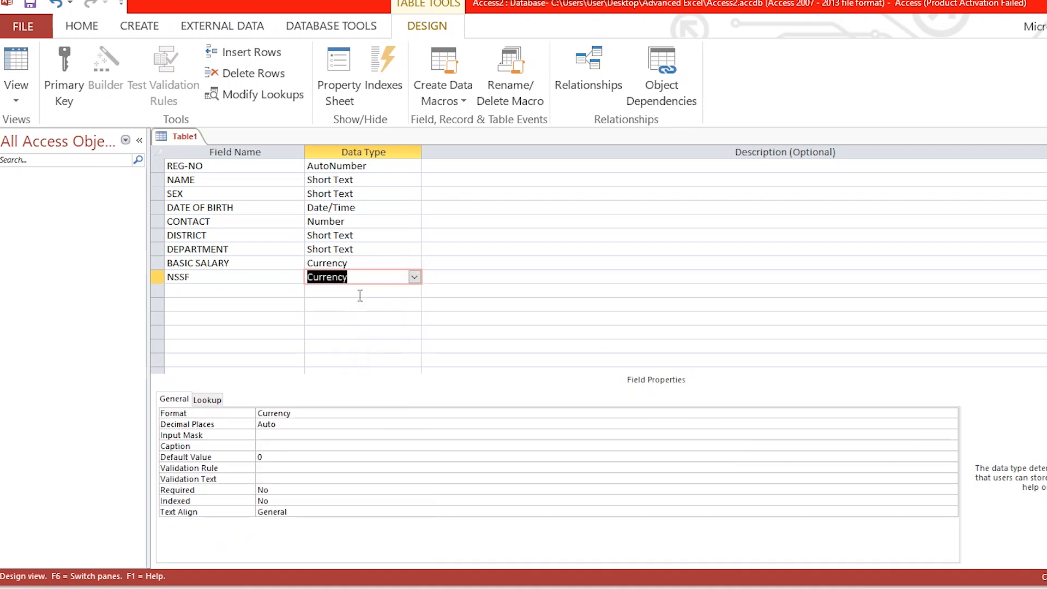
# Step: Review the data types of BASIC SALARY and NSSF, and go through the field names from REG-NO to NSSF
pyautogui.click(367, 264)
pyautogui.click(365, 275)
pyautogui.click(363, 267)
pyautogui.click(362, 277)
pyautogui.click(211, 166)
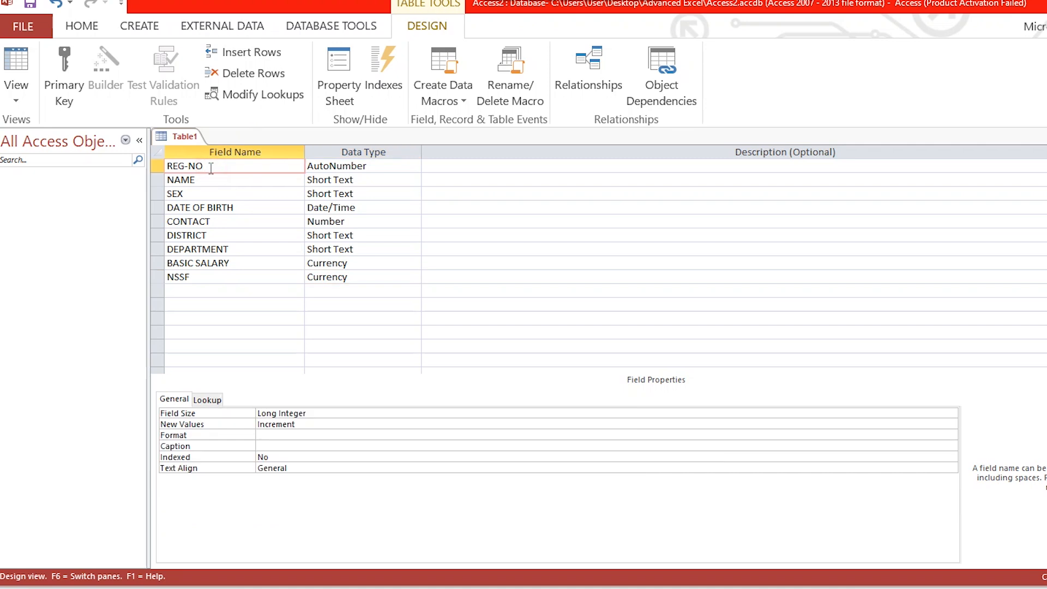
pyautogui.click(207, 182)
pyautogui.click(210, 194)
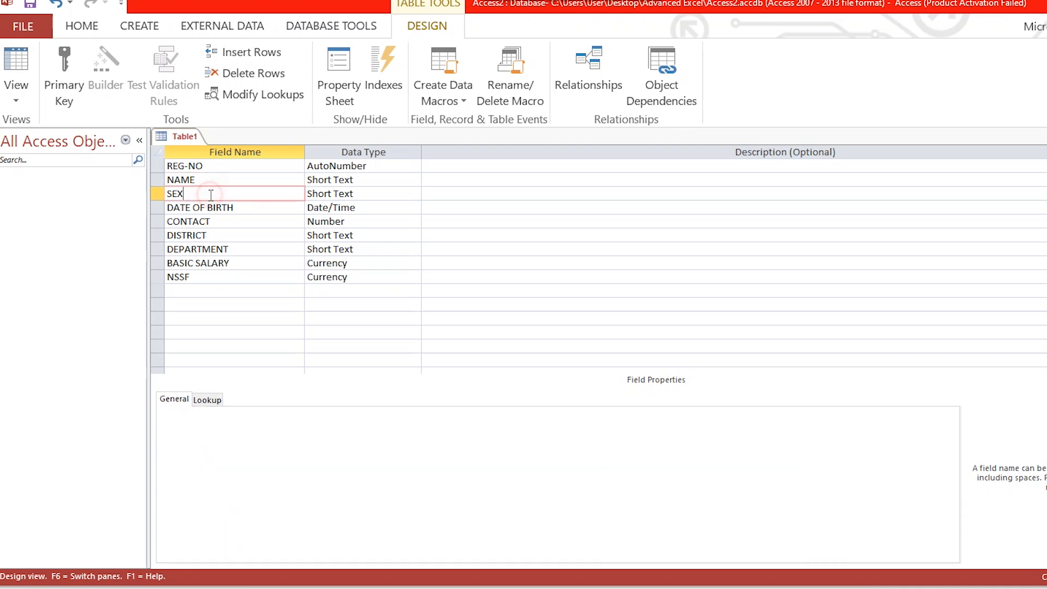
pyautogui.click(238, 207)
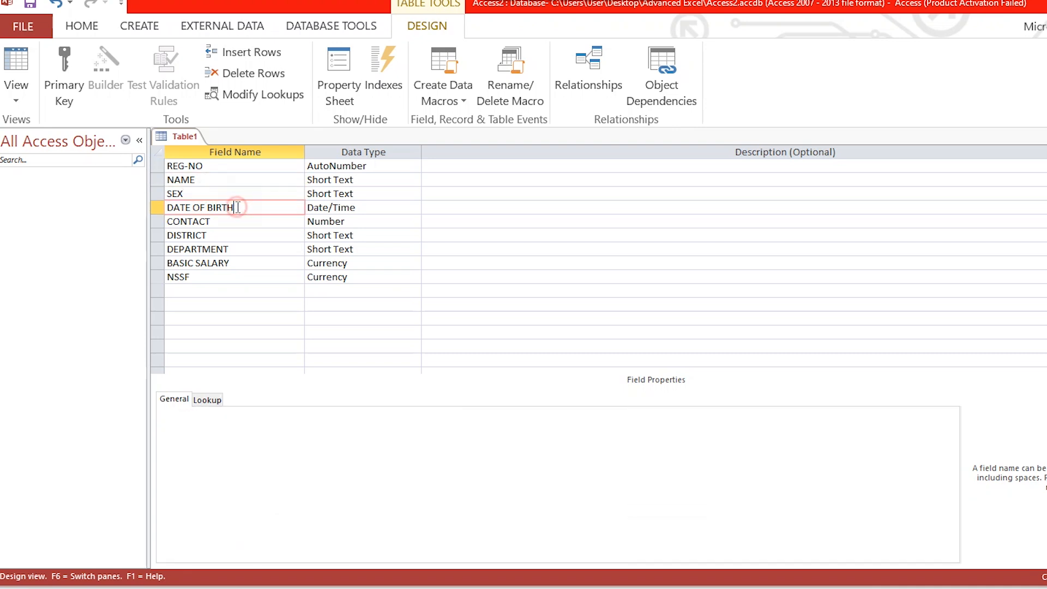
pyautogui.click(233, 236)
pyautogui.click(234, 252)
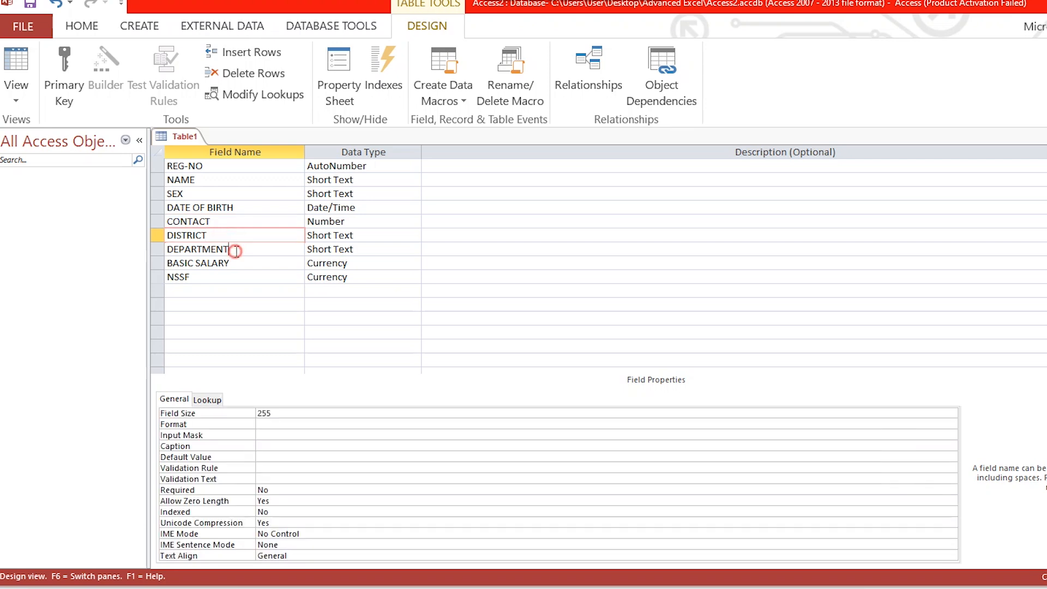
pyautogui.click(234, 275)
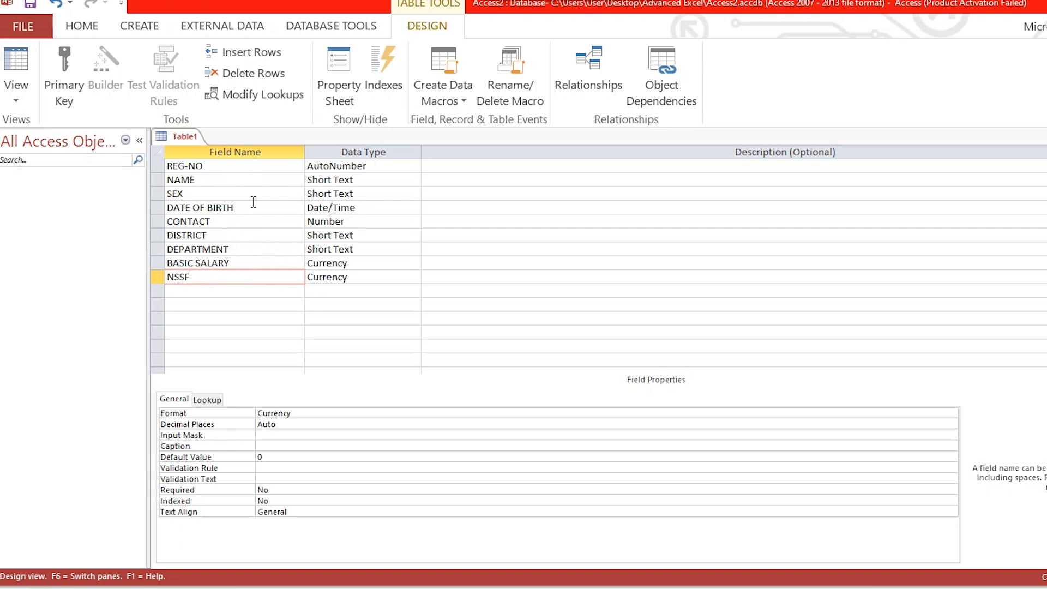
# Step: Make REG-NO the primary key and save the table under the name Table1
pyautogui.click(229, 165)
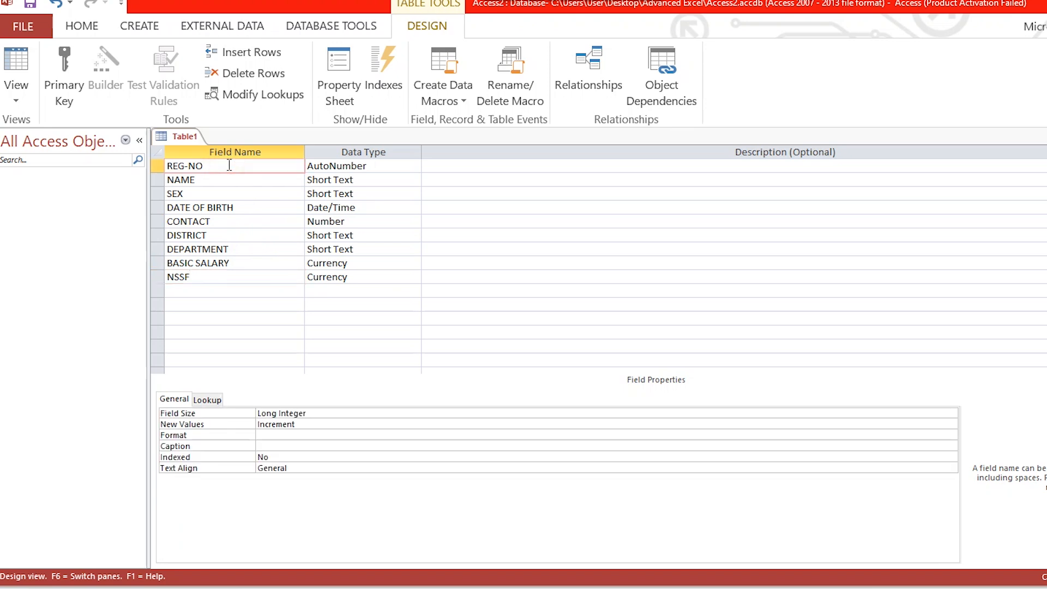
pyautogui.click(64, 98)
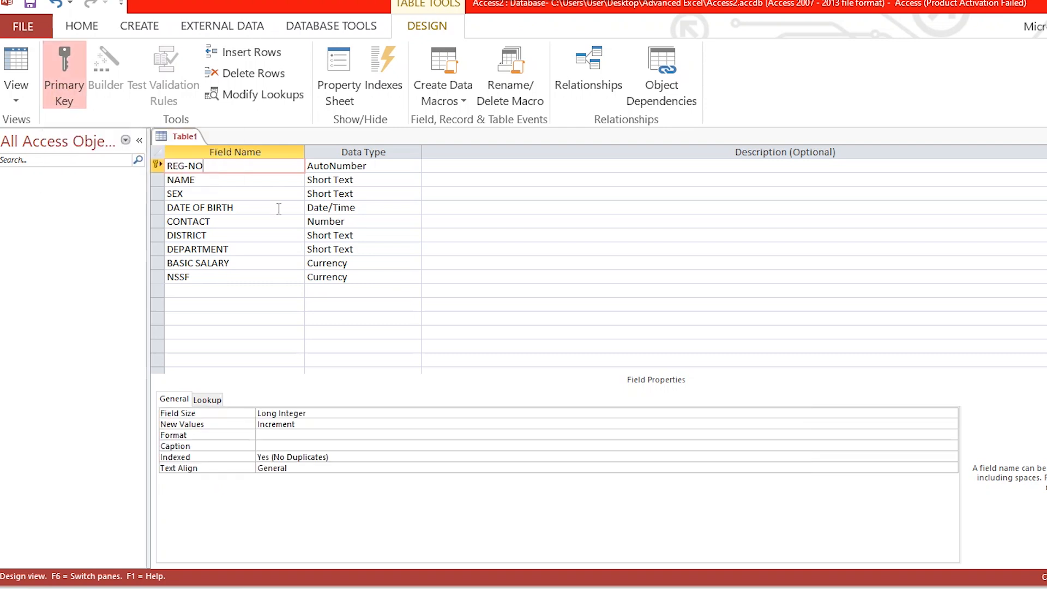
pyautogui.rightClick(188, 142)
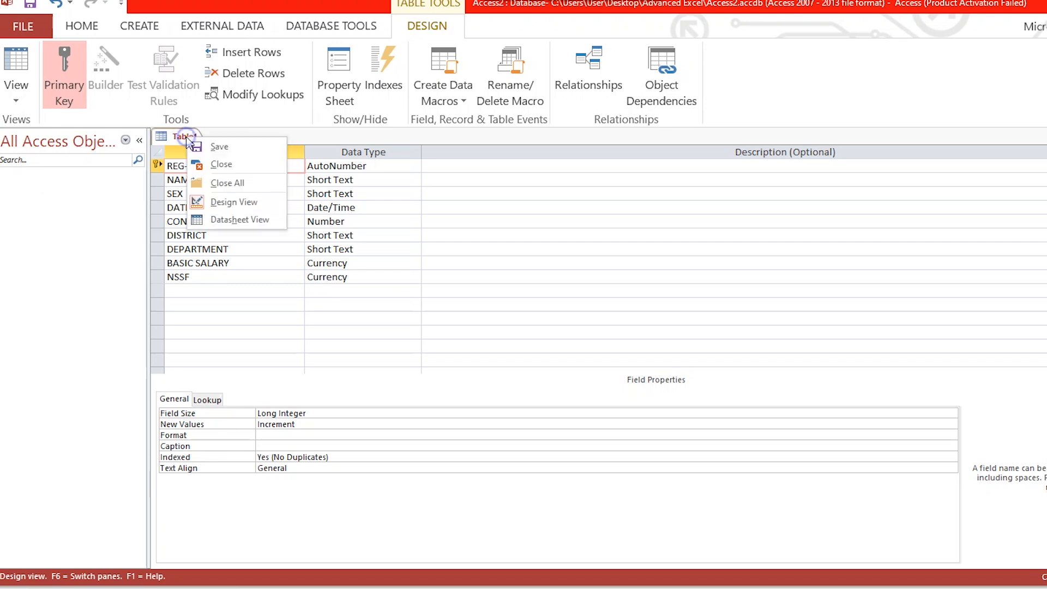
pyautogui.click(237, 151)
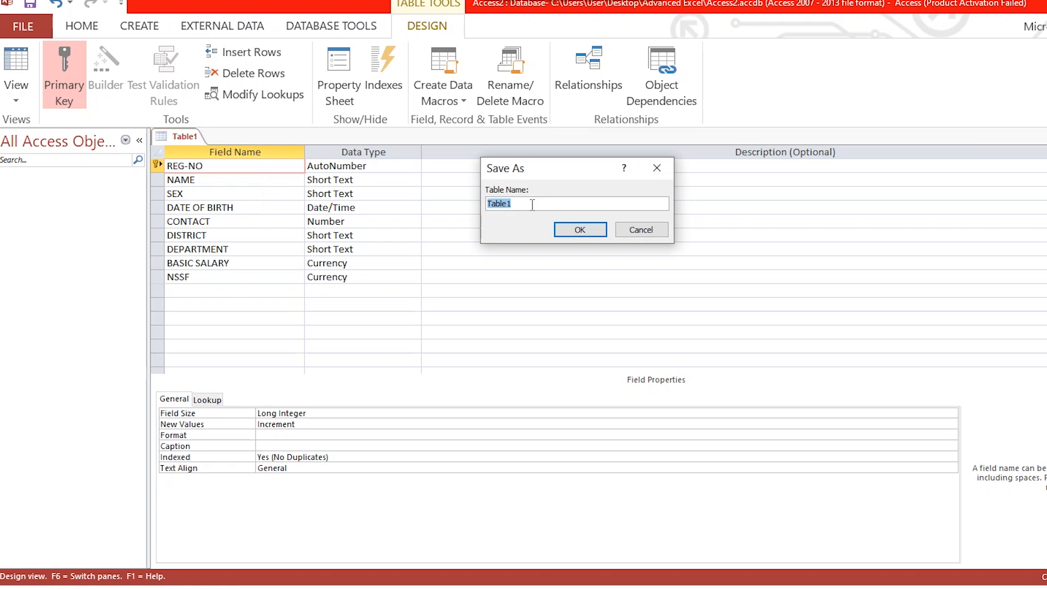
pyautogui.click(532, 205)
pyautogui.click(591, 228)
pyautogui.click(247, 169)
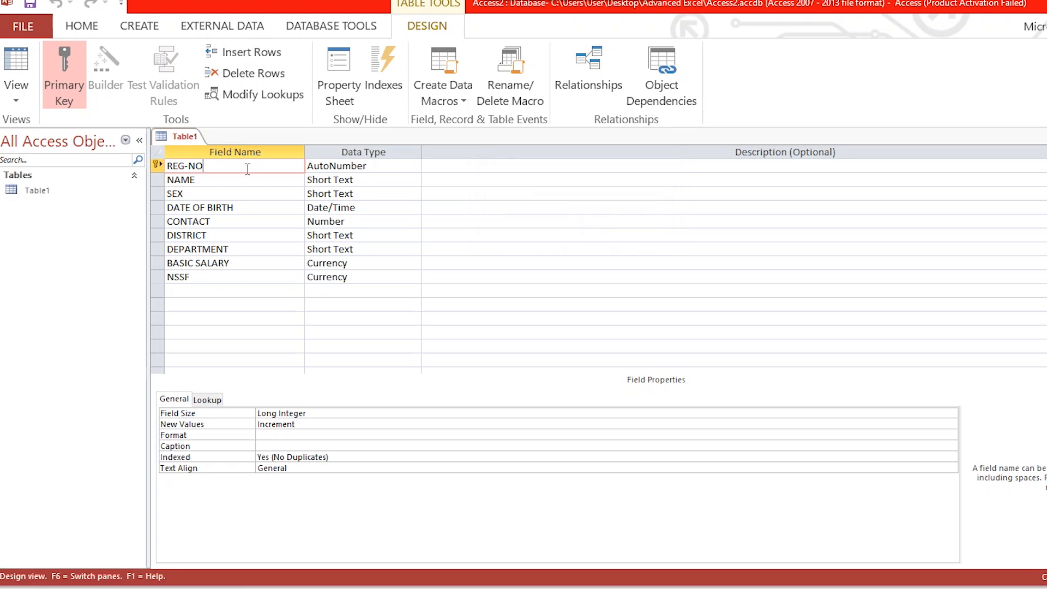
# Step: Show the table in Datasheet View and enter an employee's first name in the NAME field of each of the first two records
pyautogui.rightClick(184, 141)
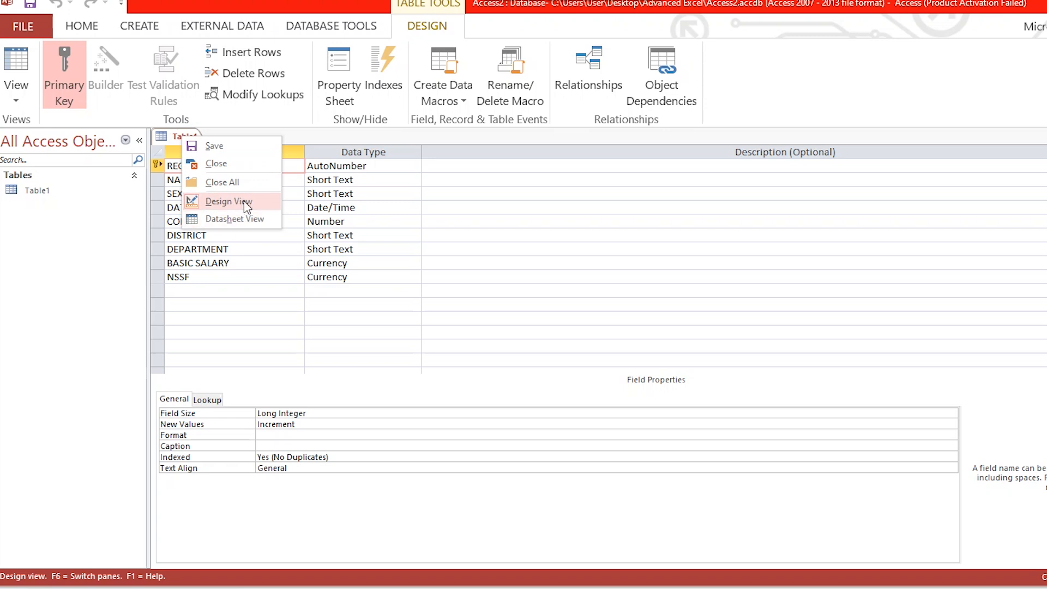
pyautogui.click(248, 220)
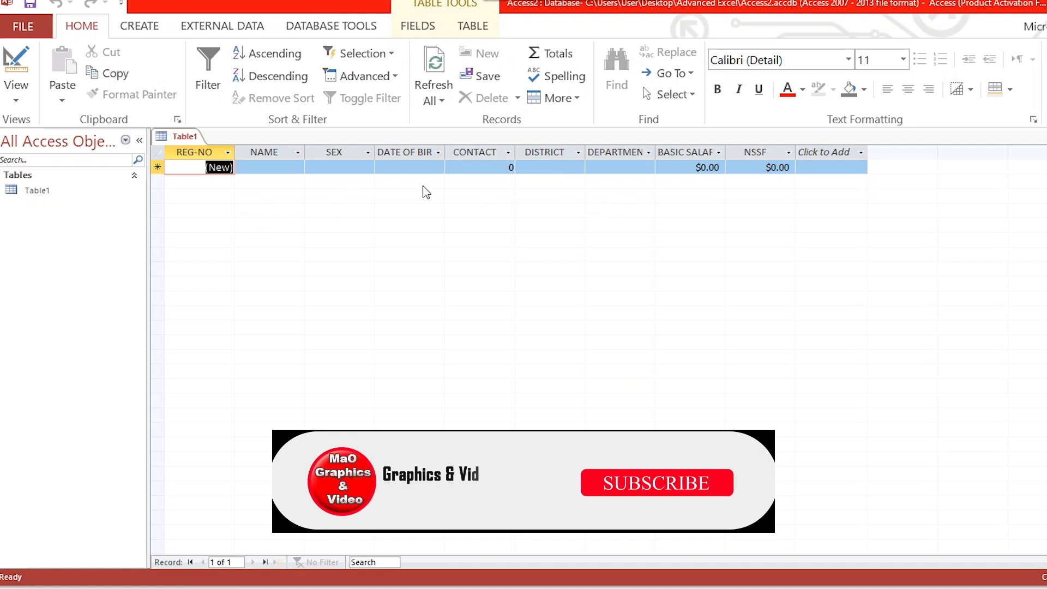
pyautogui.click(268, 170)
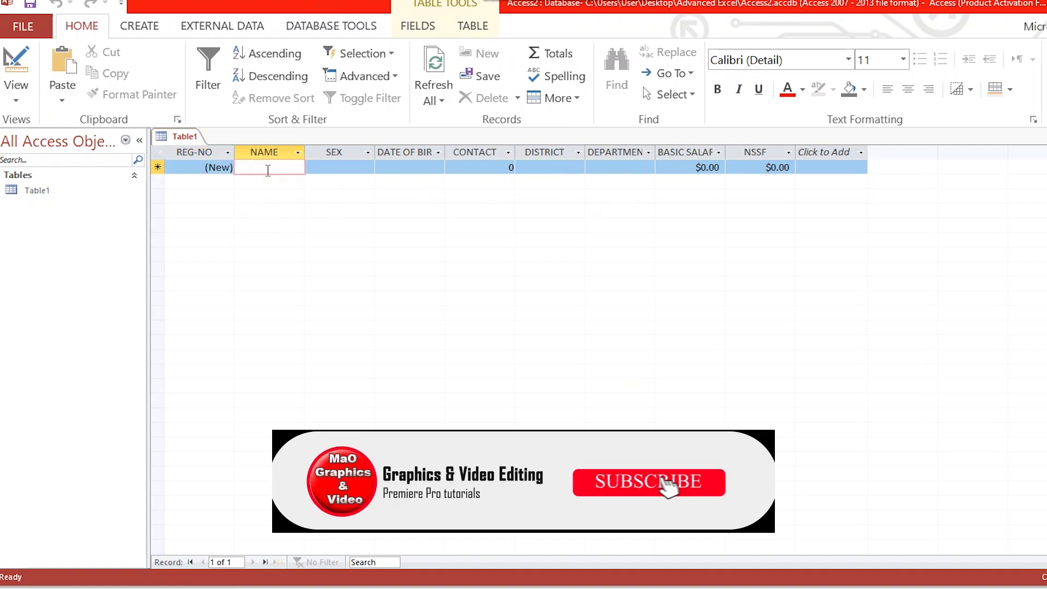
pyautogui.write('MATHEW')
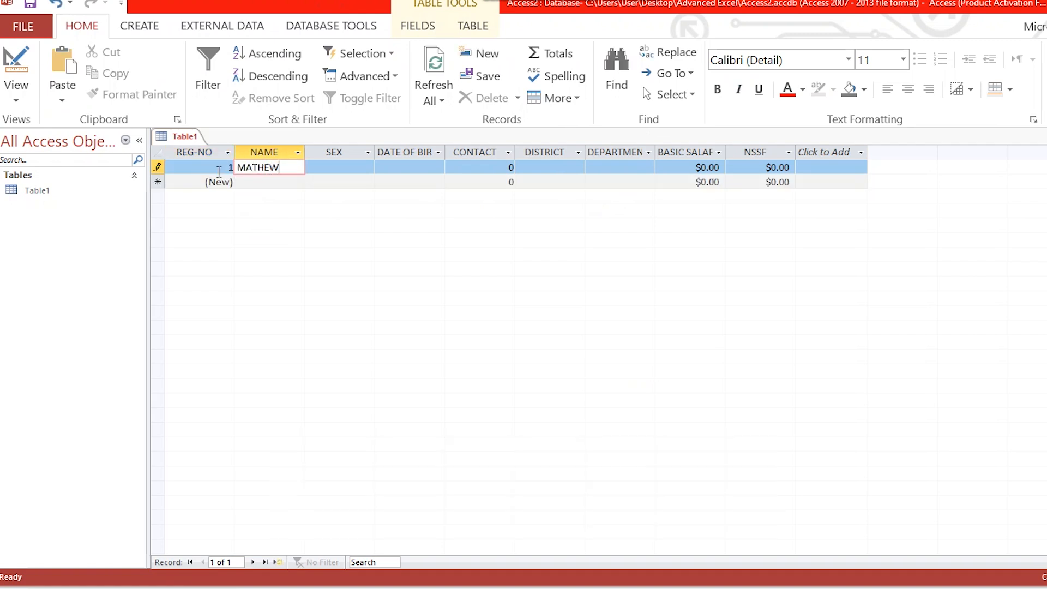
pyautogui.click(271, 182)
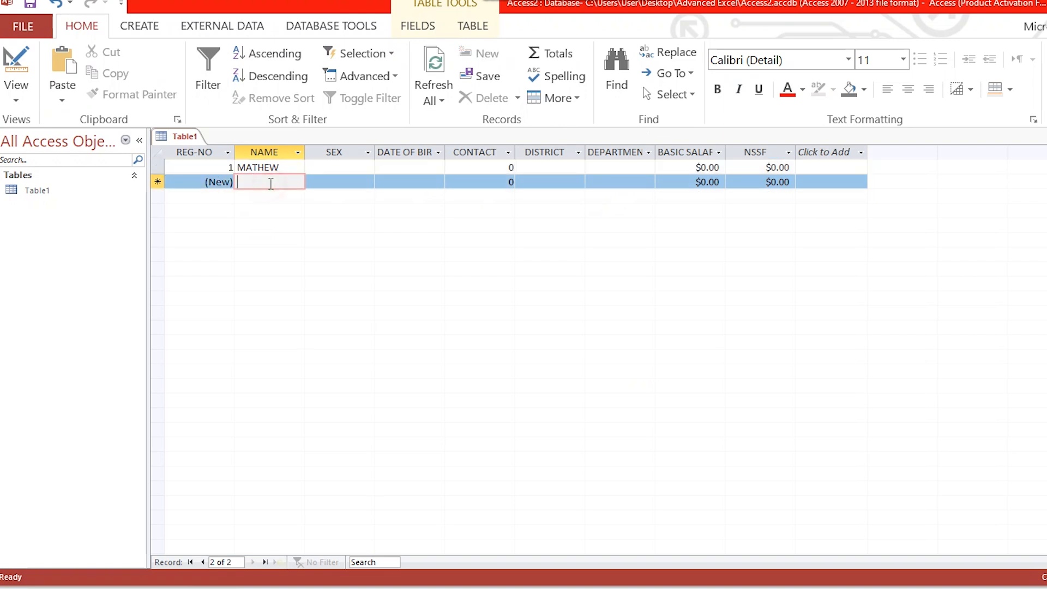
pyautogui.write('JOHN')
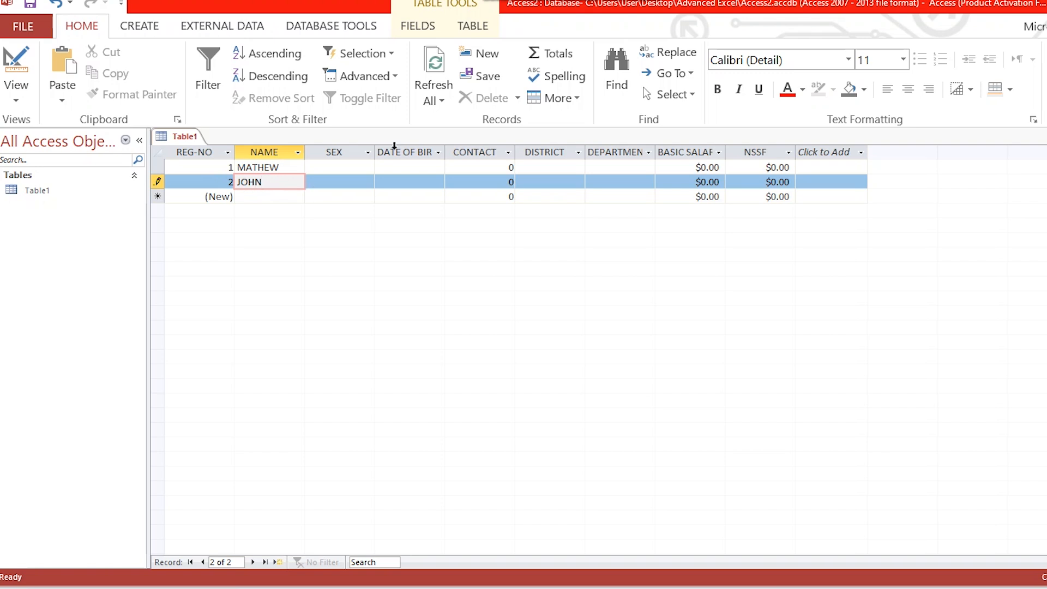
# Step: Try to enter a phone number with a leading zero in the first record's CONTACT field, and clear the entry
pyautogui.click(485, 166)
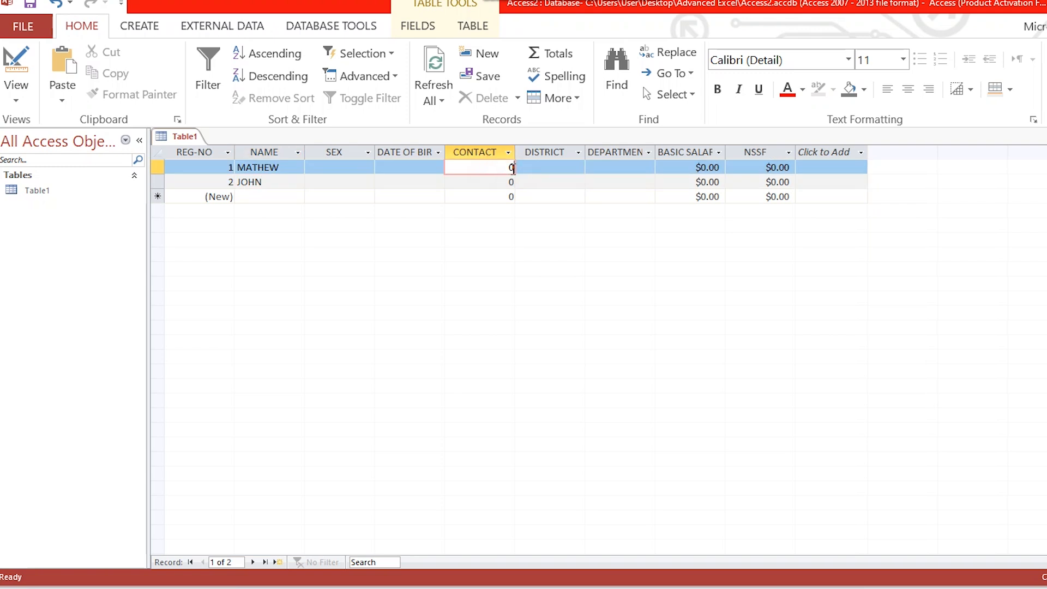
pyautogui.click(495, 186)
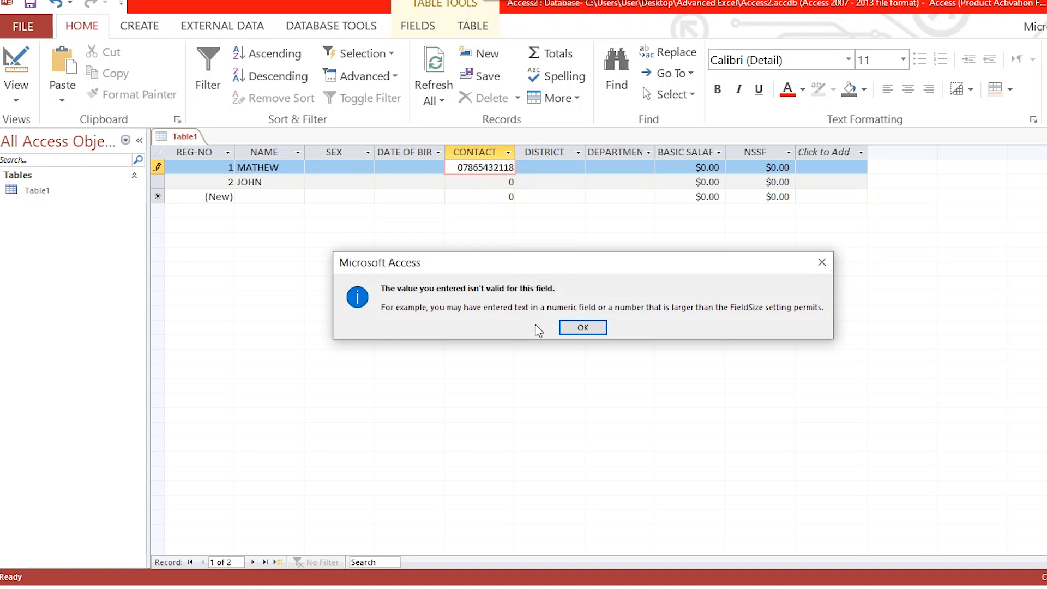
pyautogui.click(582, 329)
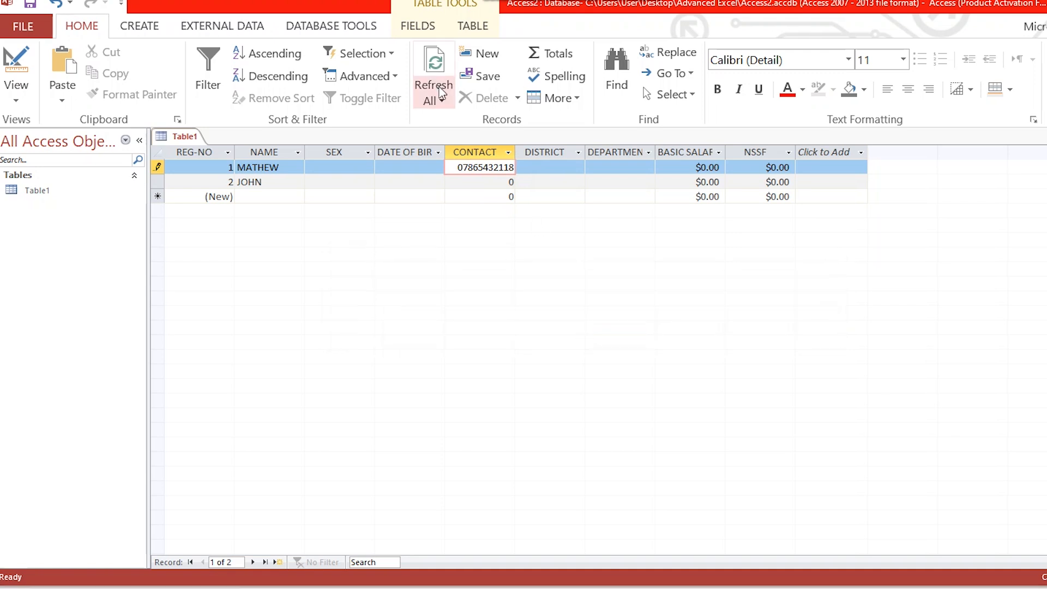
pyautogui.press('BackSpace')
pyautogui.press('BackSpace')
pyautogui.press('BackSpace')
pyautogui.press('BackSpace')
pyautogui.press('BackSpace')
pyautogui.press('BackSpace')
pyautogui.press('BackSpace')
pyautogui.press('BackSpace')
pyautogui.press('BackSpace')
pyautogui.press('BackSpace')
pyautogui.press('BackSpace')
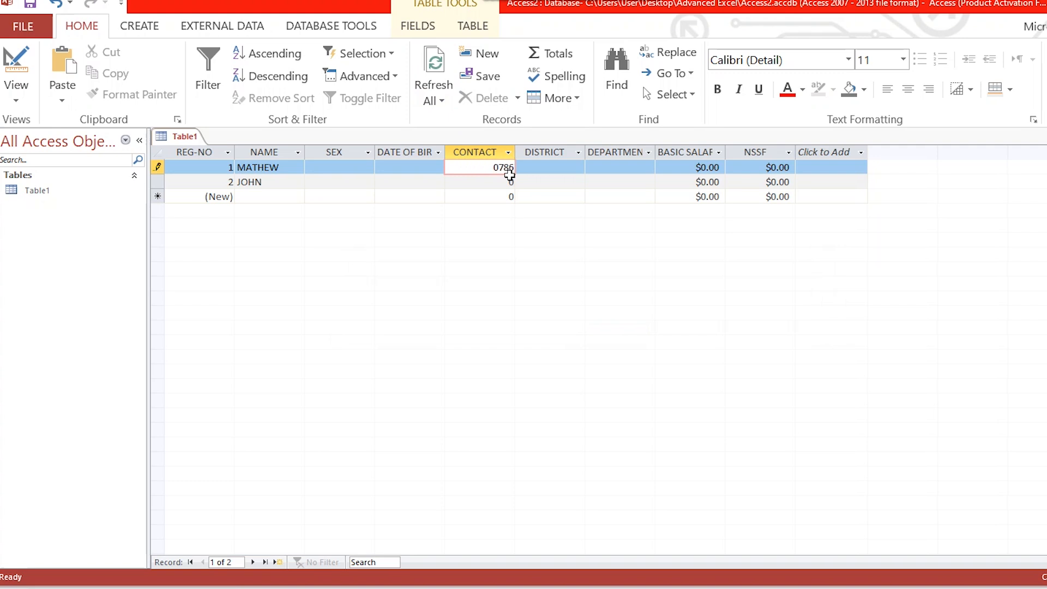
# Step: Check the CONTACT field's data type and properties in Design View, and return to Datasheet View
pyautogui.rightClick(179, 143)
pyautogui.click(226, 206)
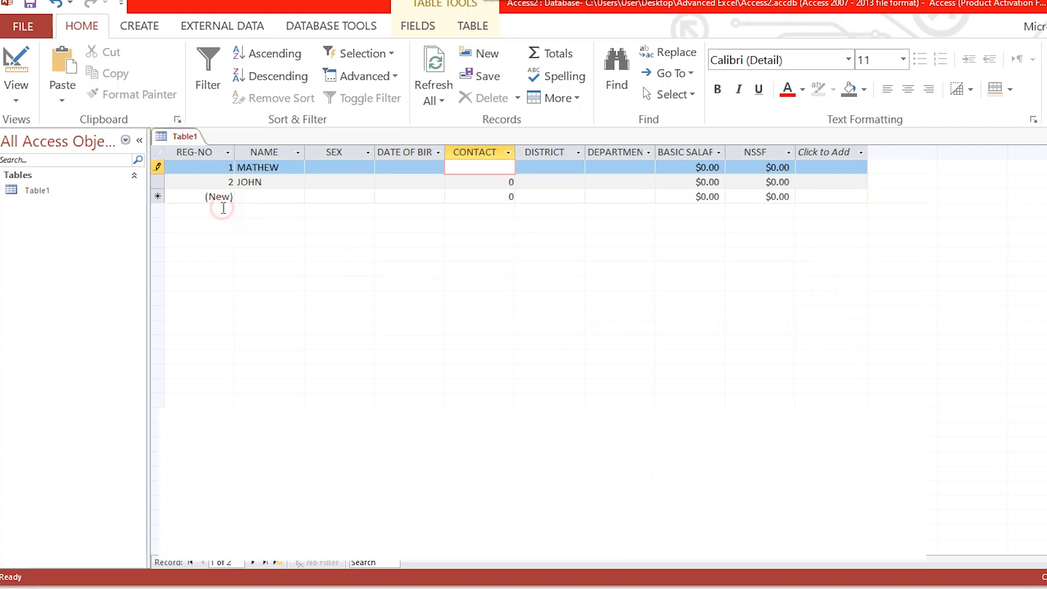
pyautogui.click(356, 221)
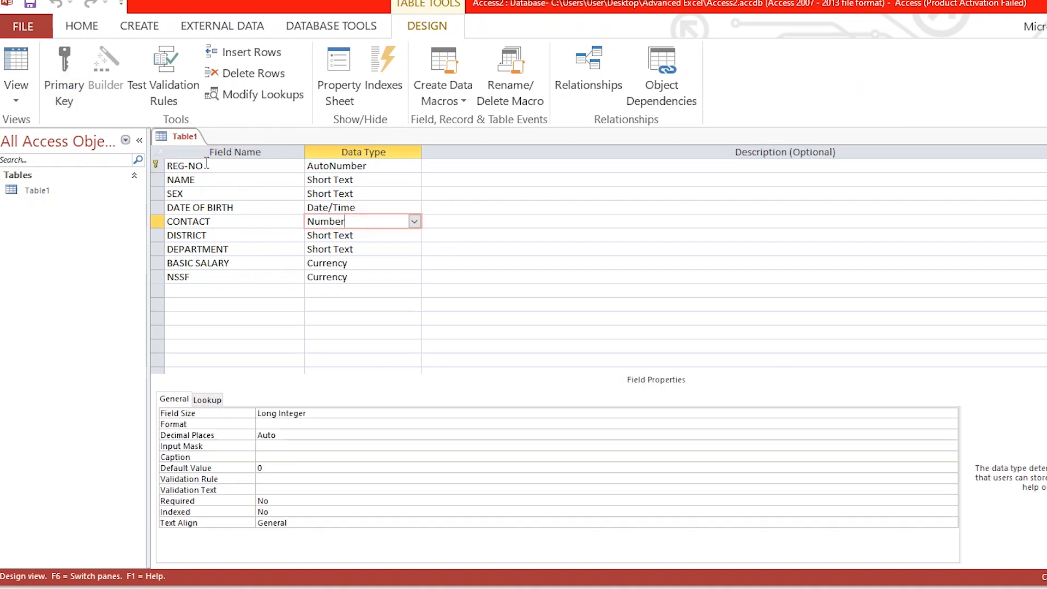
pyautogui.rightClick(195, 143)
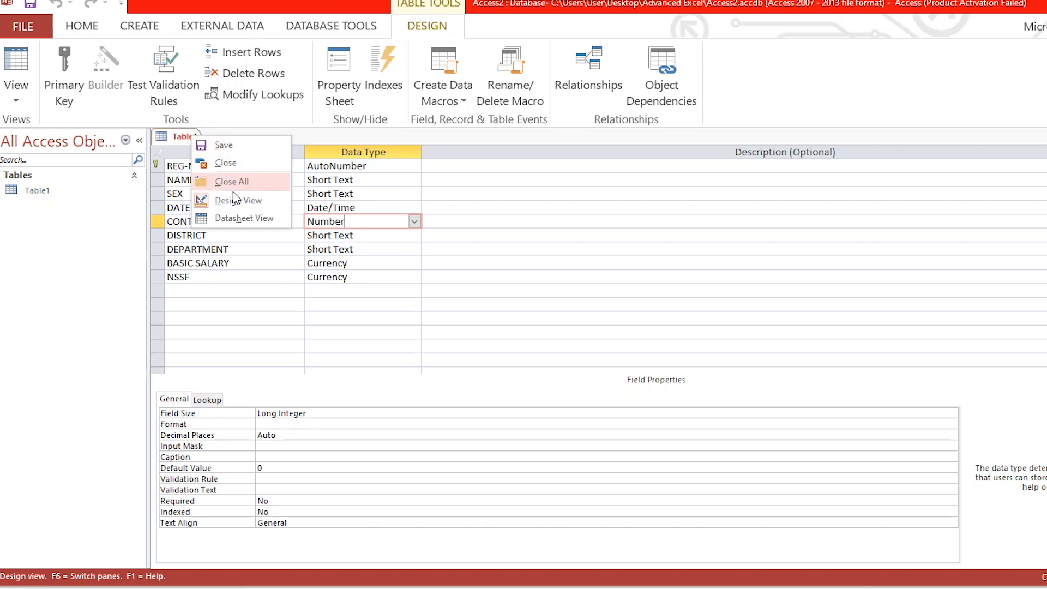
pyautogui.click(236, 218)
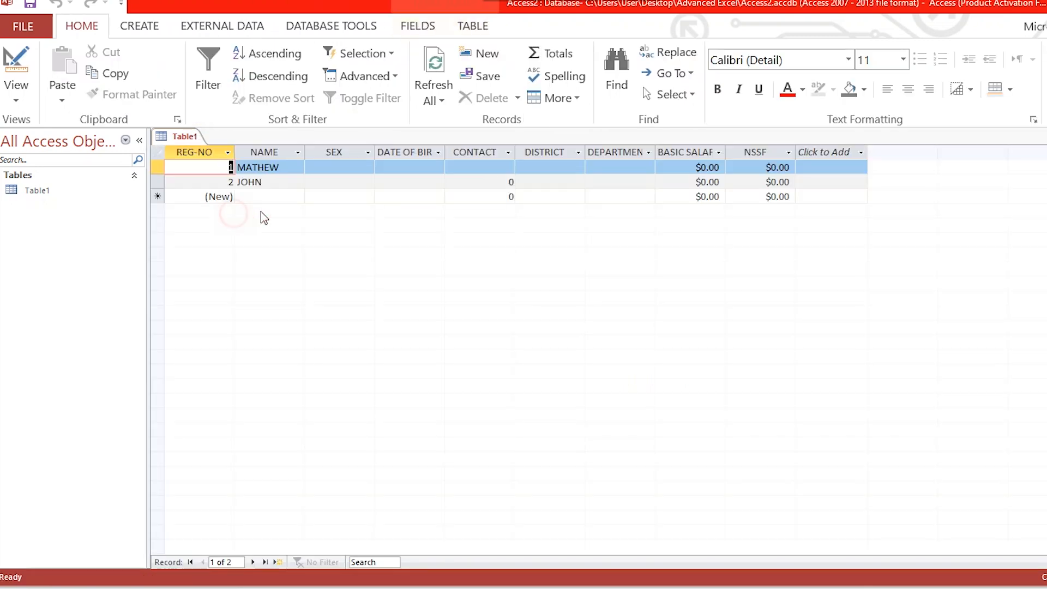
# Step: Enter a shorter phone number in the CONTACT field of the first record
pyautogui.click(500, 169)
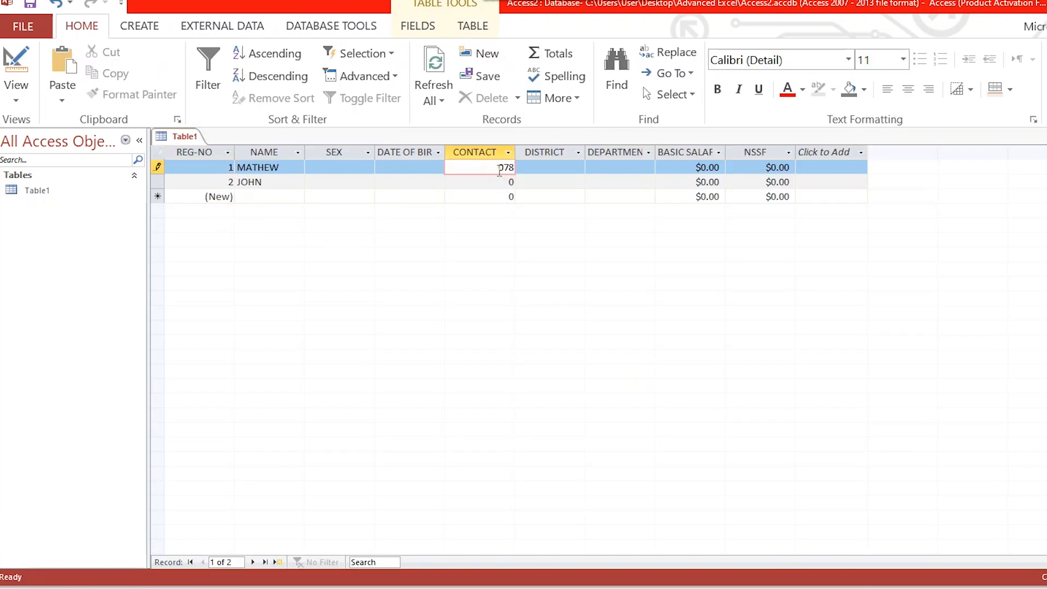
pyautogui.click(527, 170)
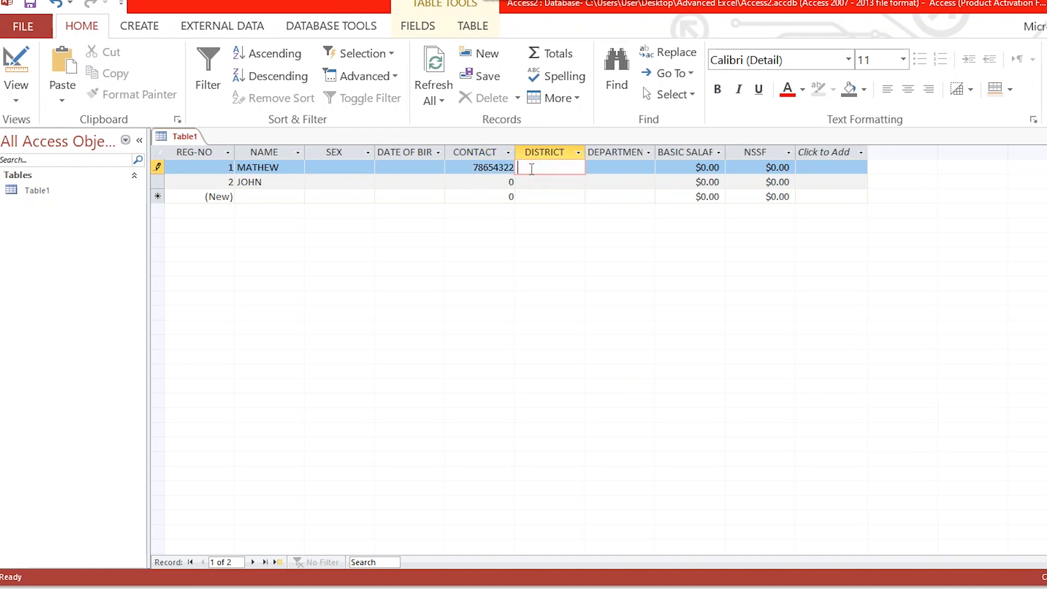
# Step: Enter a phone number without a leading zero in the CONTACT field of the second record
pyautogui.click(476, 169)
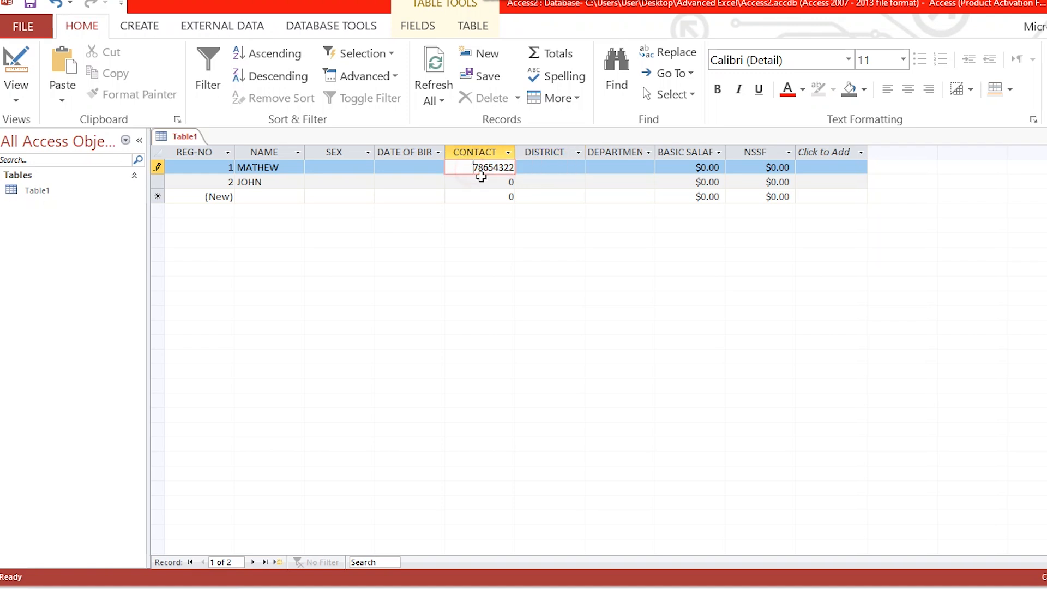
pyautogui.click(512, 181)
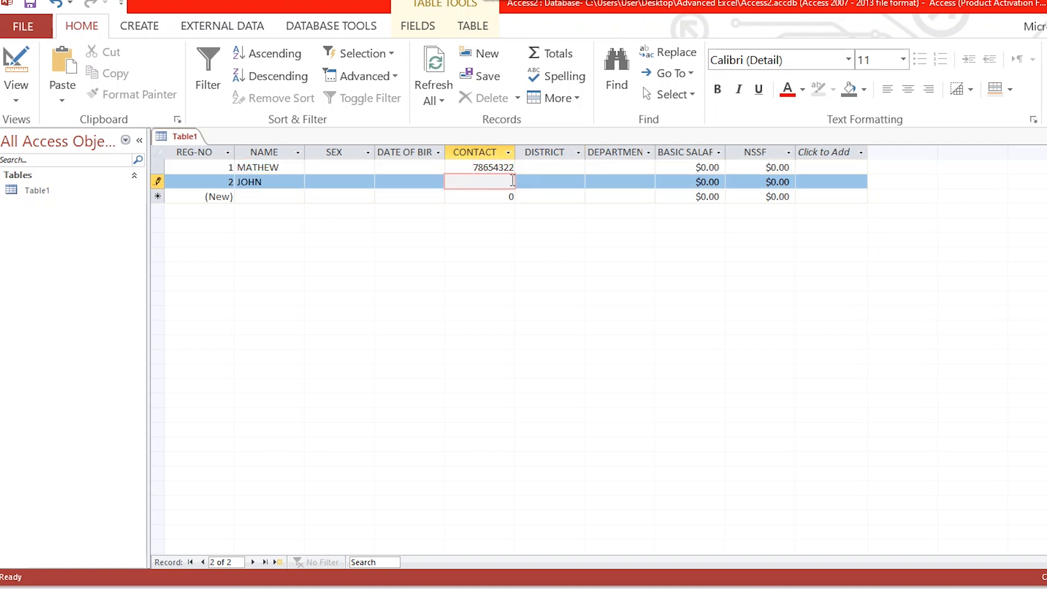
pyautogui.click(538, 182)
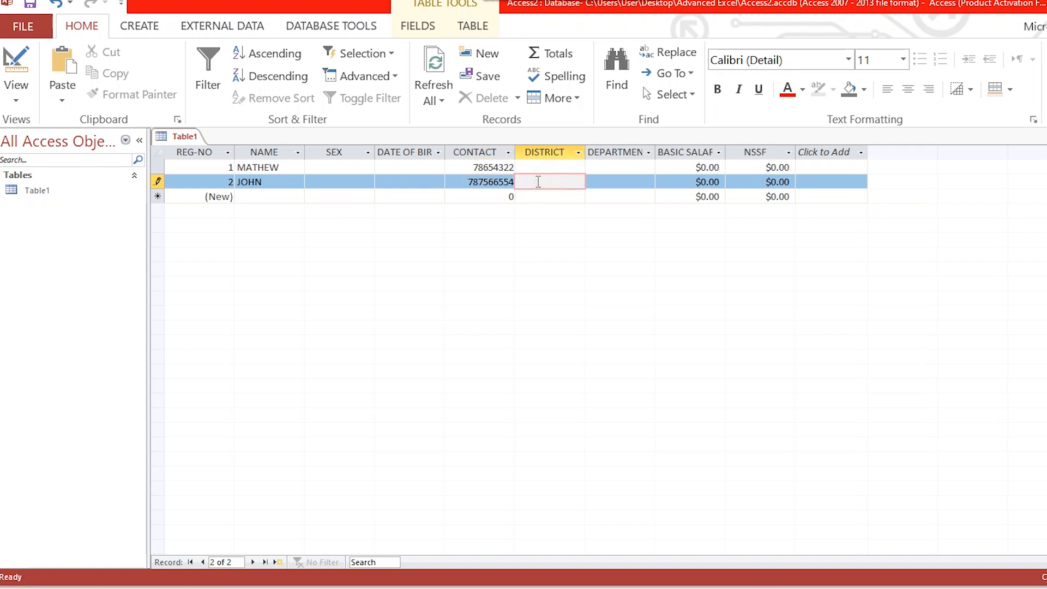
# Step: Check the CONTACT column in the Word exercise and change the CONTACT field's data type to Short Text in Design View
pyautogui.click(684, 586)
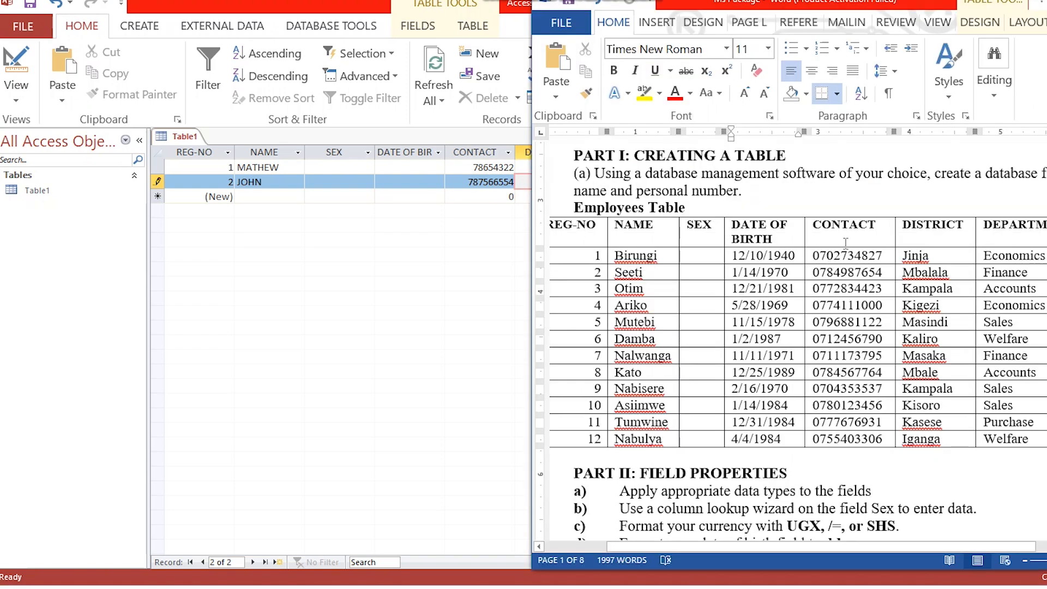
pyautogui.click(1046, 0)
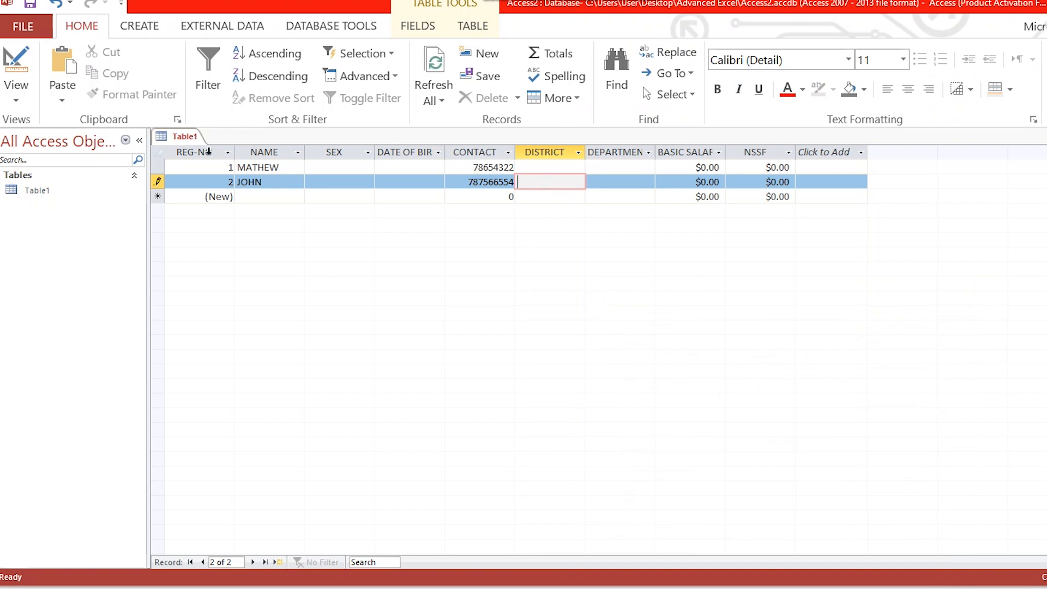
pyautogui.click(209, 155)
pyautogui.rightClick(209, 155)
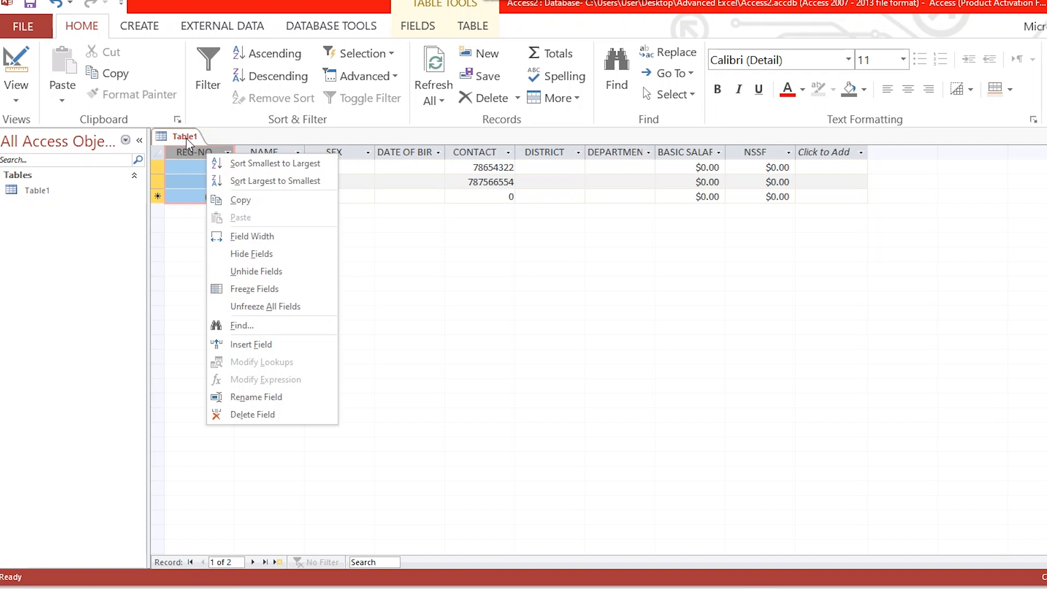
pyautogui.click(186, 137)
pyautogui.rightClick(187, 141)
pyautogui.click(224, 201)
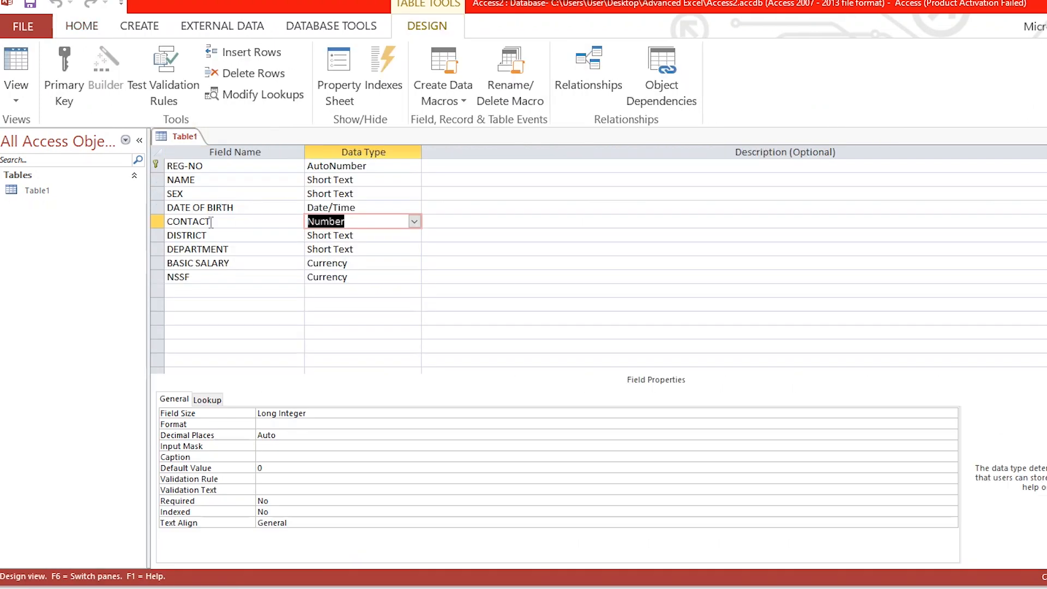
pyautogui.click(414, 222)
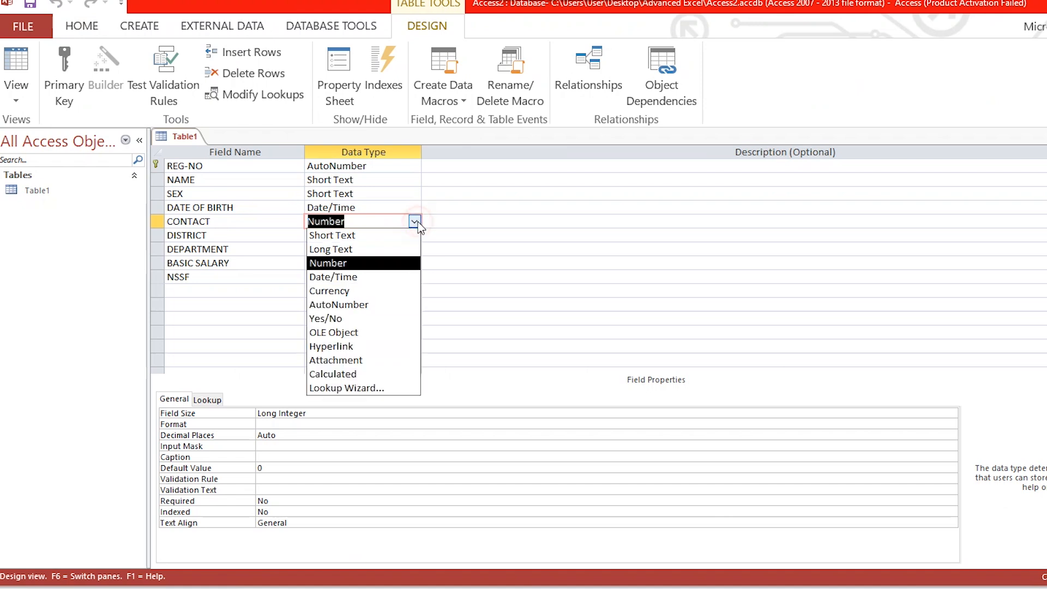
pyautogui.click(376, 235)
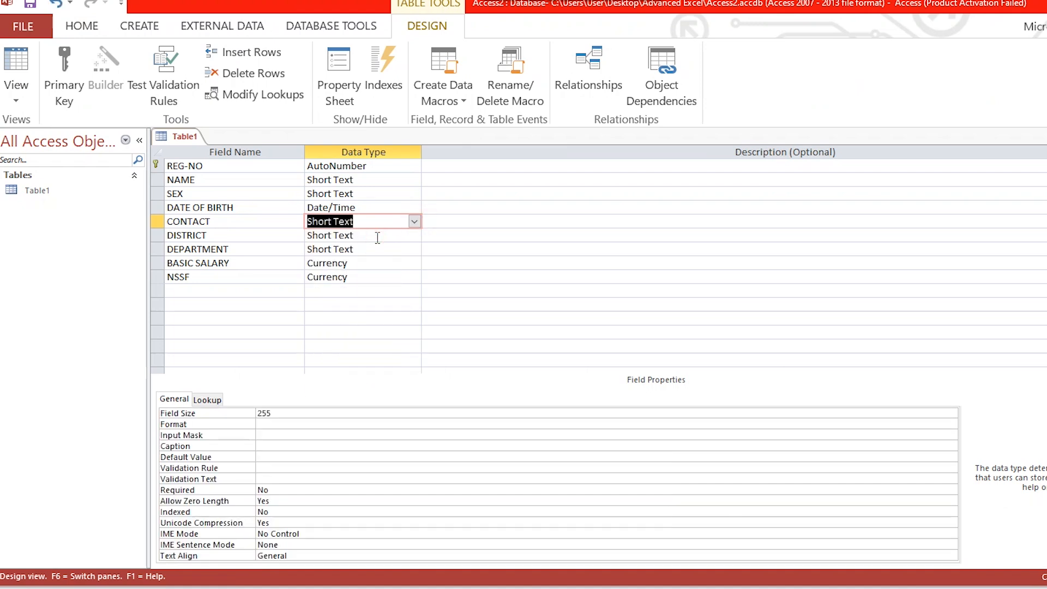
# Step: Return to Datasheet View and save the table with the changed CONTACT data type
pyautogui.rightClick(194, 139)
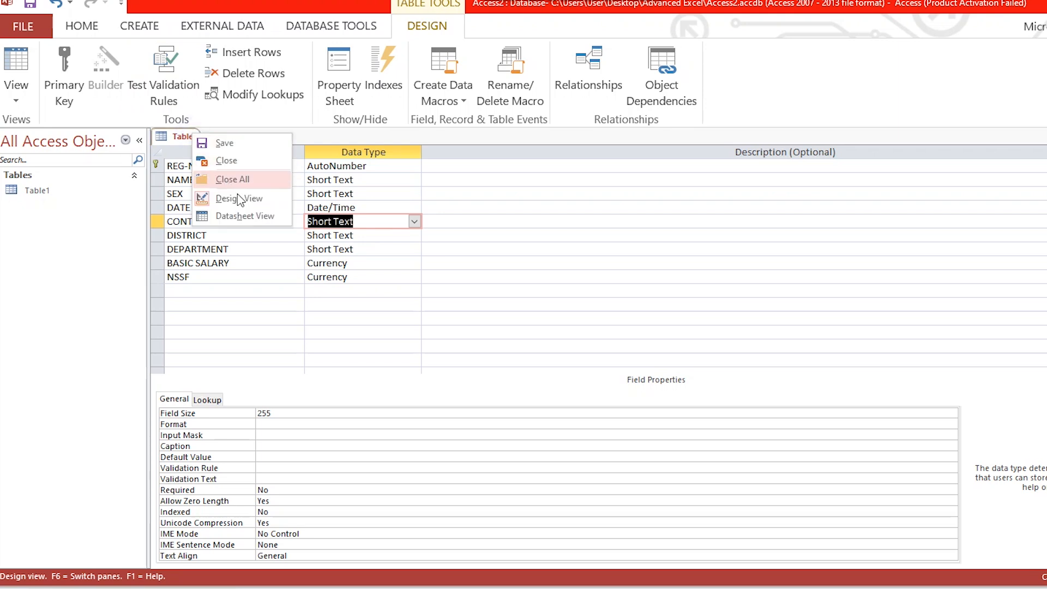
pyautogui.click(243, 216)
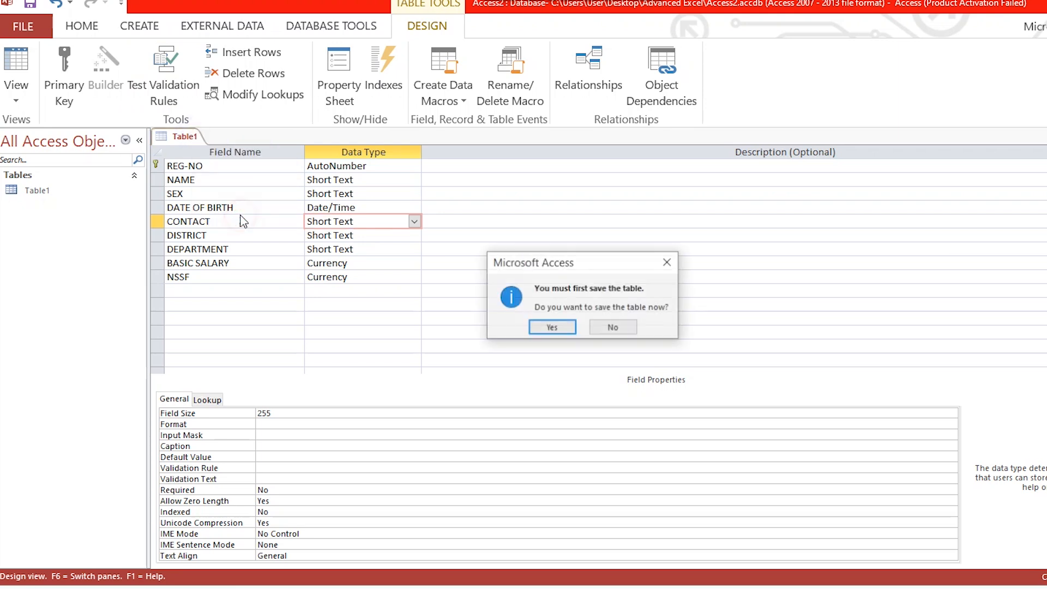
pyautogui.click(554, 325)
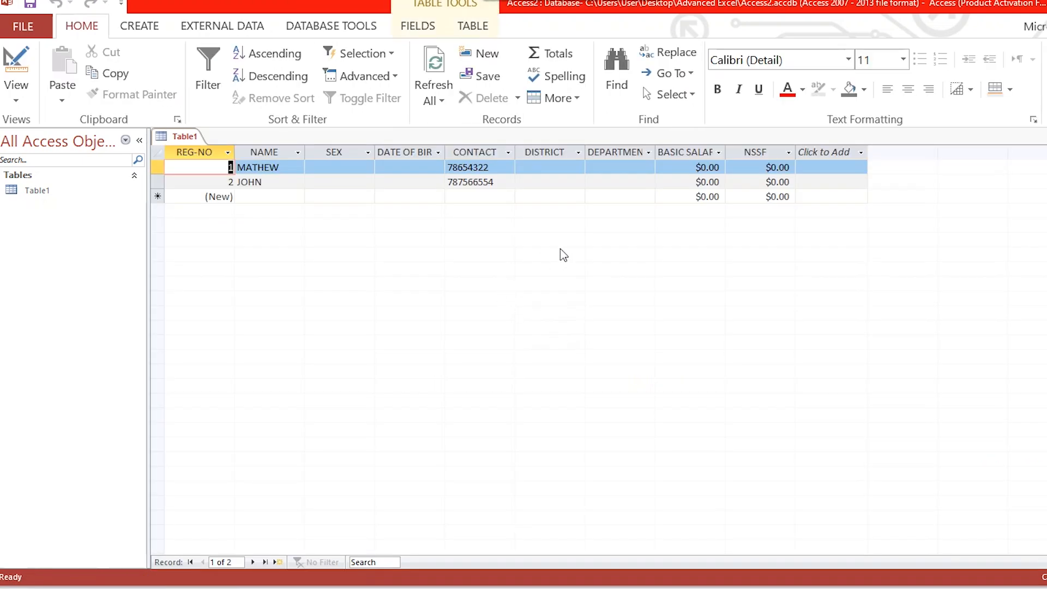
# Step: Add a leading 0 to the phone numbers in the CONTACT field of the first two records
pyautogui.click(451, 169)
pyautogui.write('0')
pyautogui.click(543, 182)
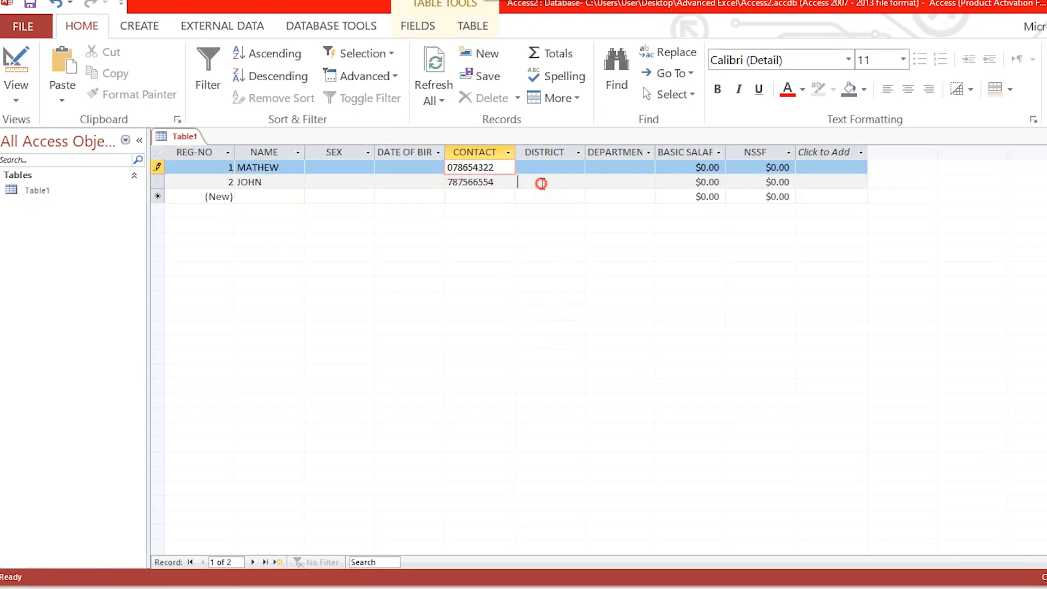
pyautogui.click(451, 184)
pyautogui.write('0')
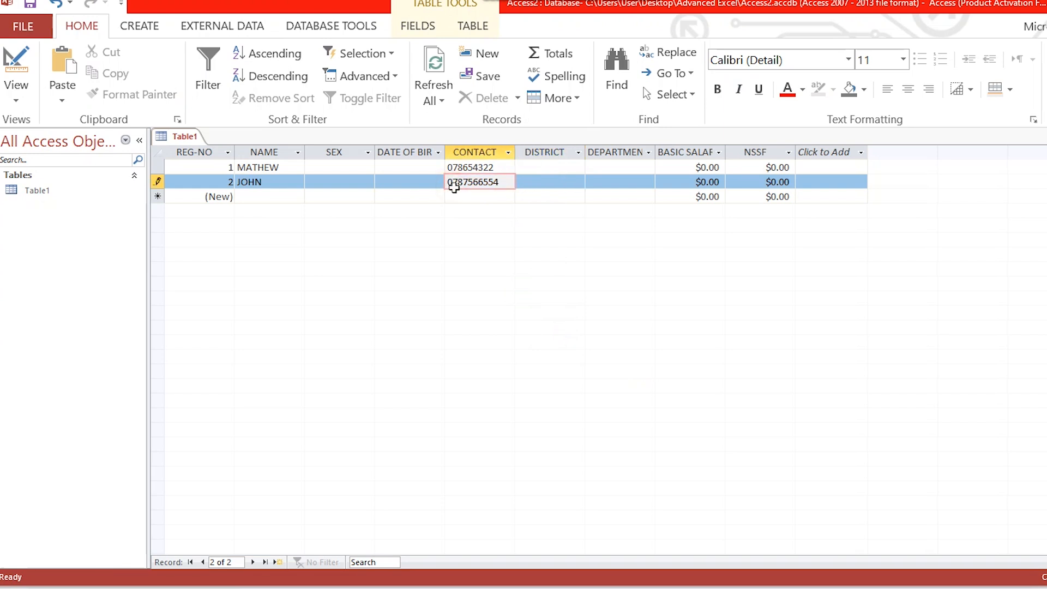
# Step: Enter a phone number with a leading zero in the CONTACT field of a new third record
pyautogui.click(462, 197)
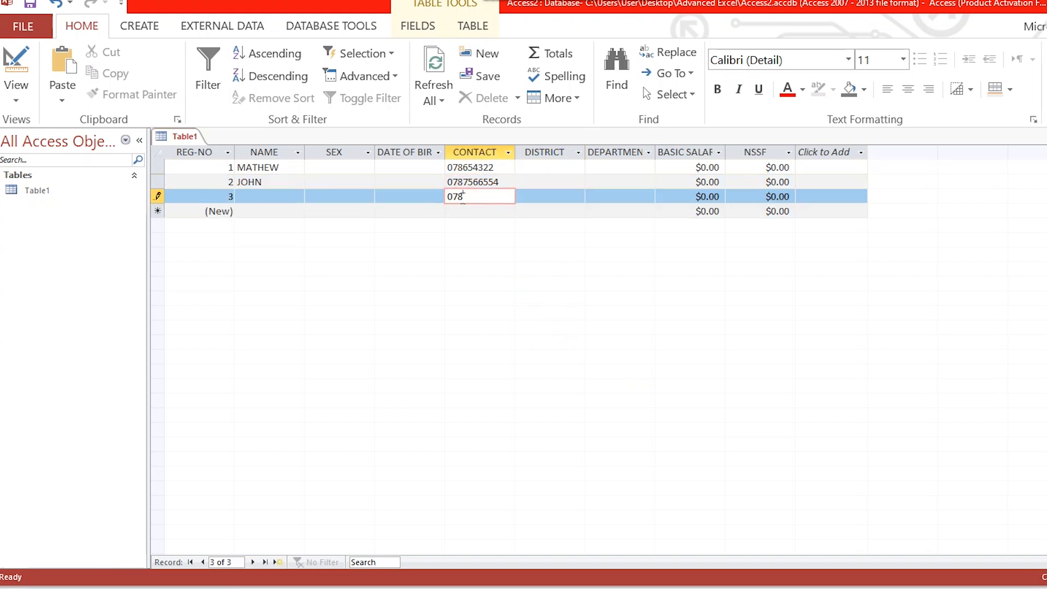
pyautogui.click(525, 195)
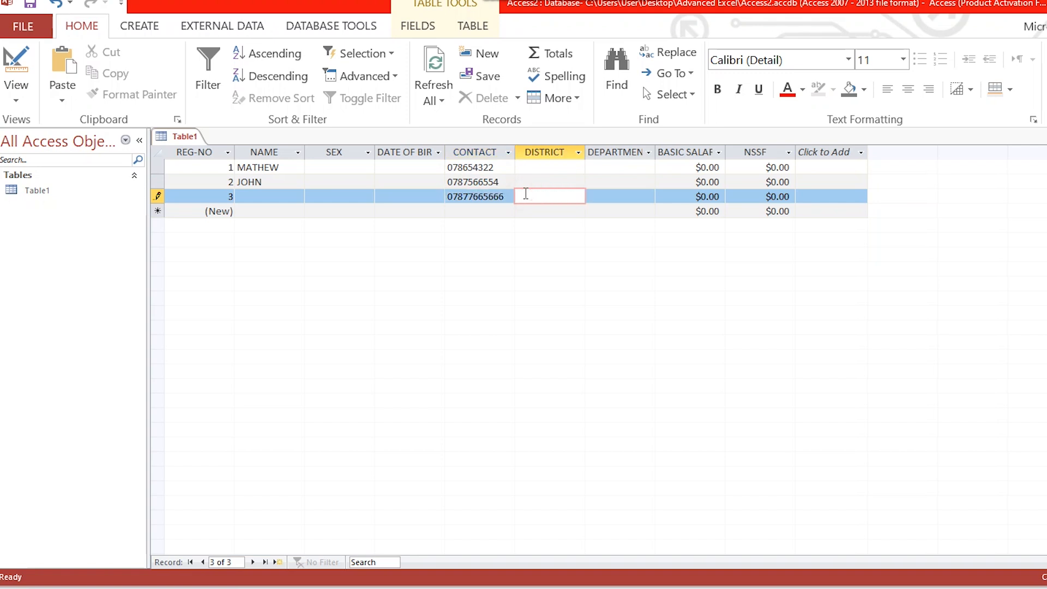
# Step: Check the currency requirement in the Word exercise and set the BASIC SALARY field's Format property to ""#,### in Design View
pyautogui.click(699, 167)
pyautogui.moveTo(686, 167); pyautogui.dragTo(720, 168)
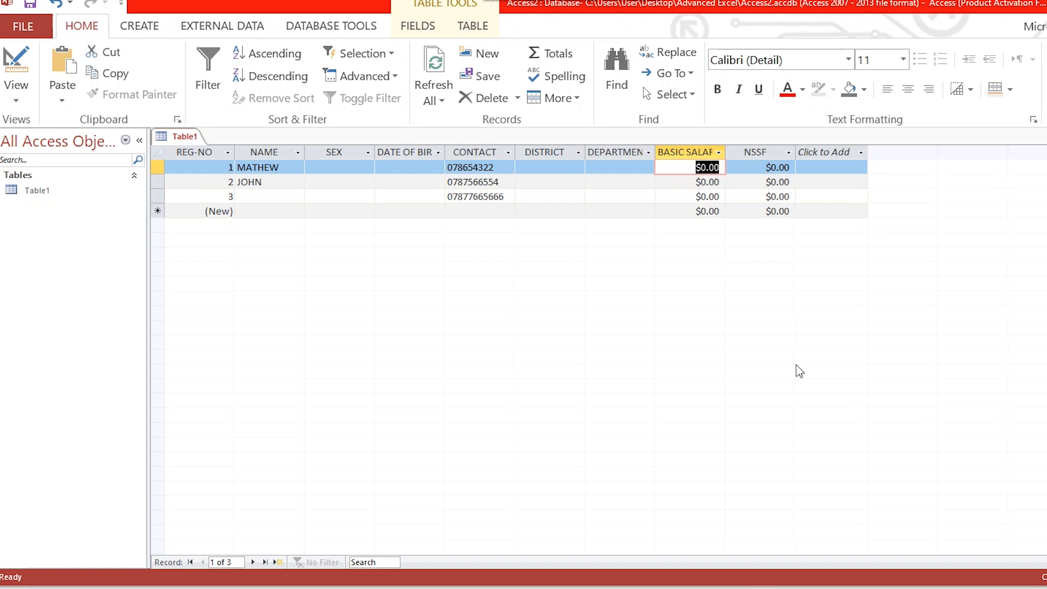
pyautogui.click(763, 588)
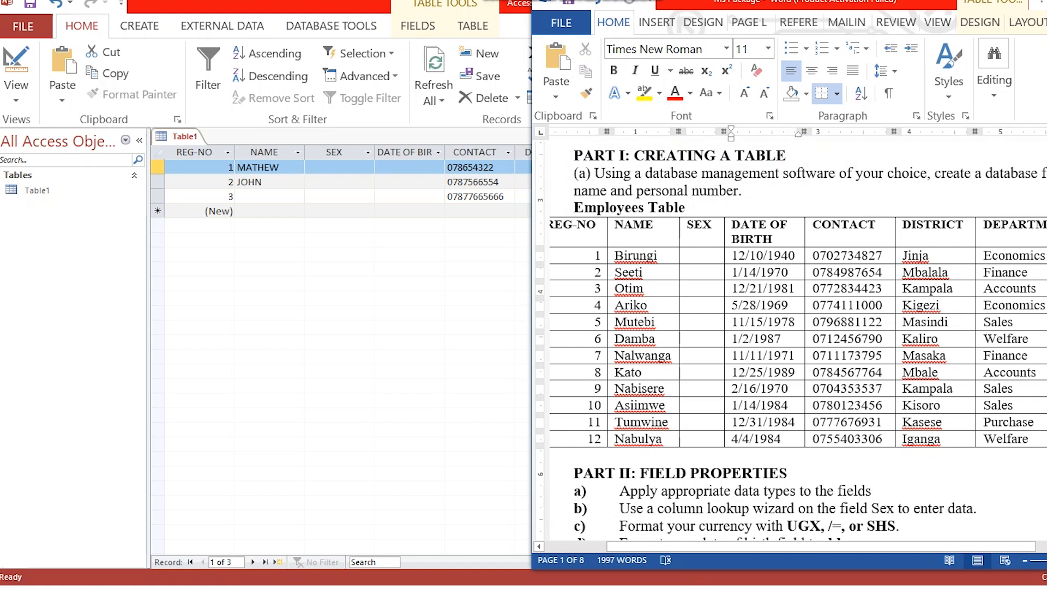
pyautogui.click(443, 286)
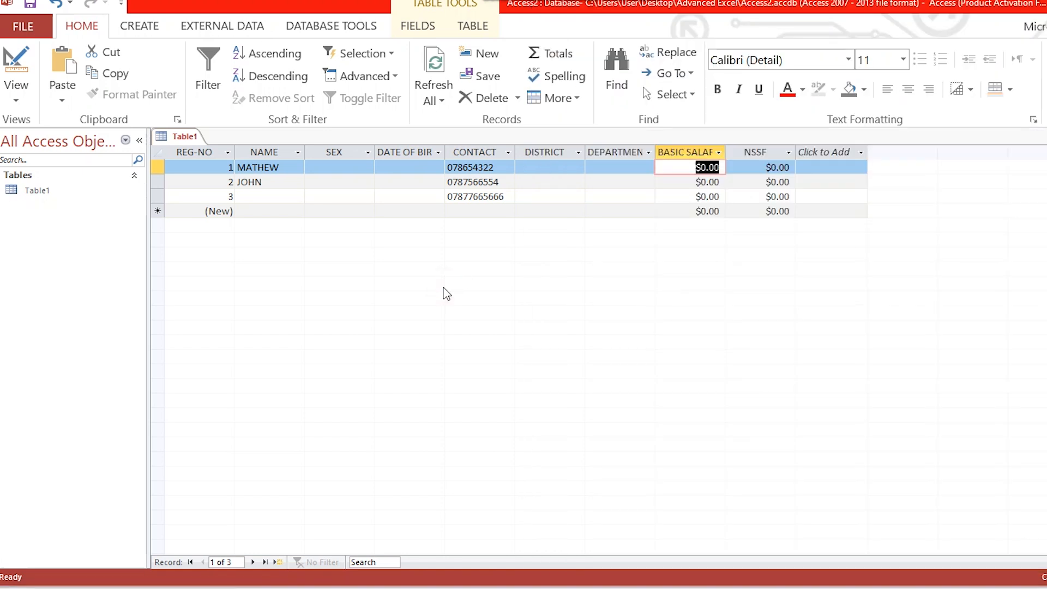
pyautogui.rightClick(190, 139)
pyautogui.click(229, 199)
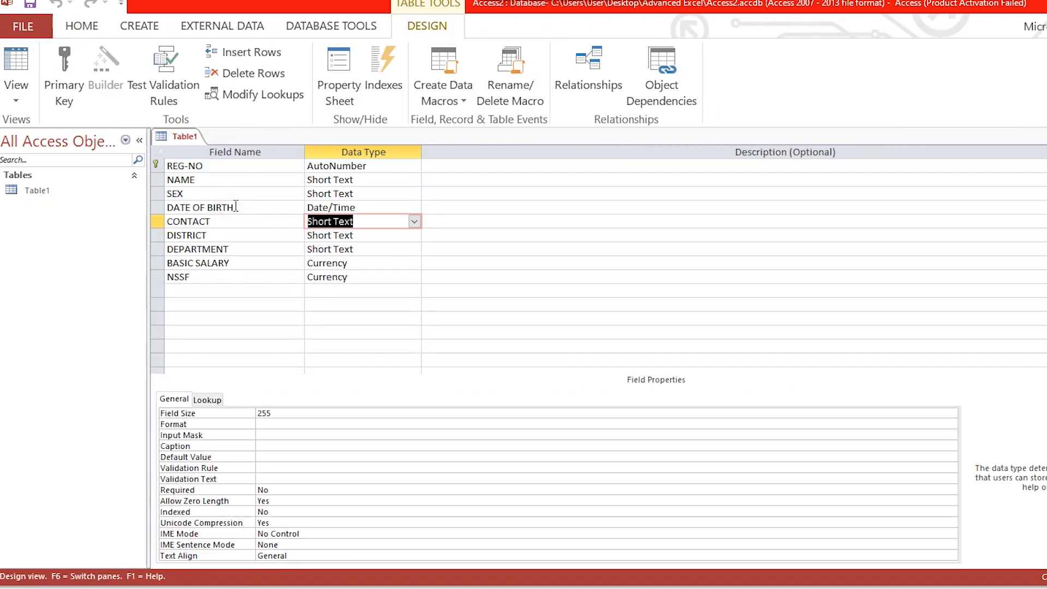
pyautogui.click(369, 263)
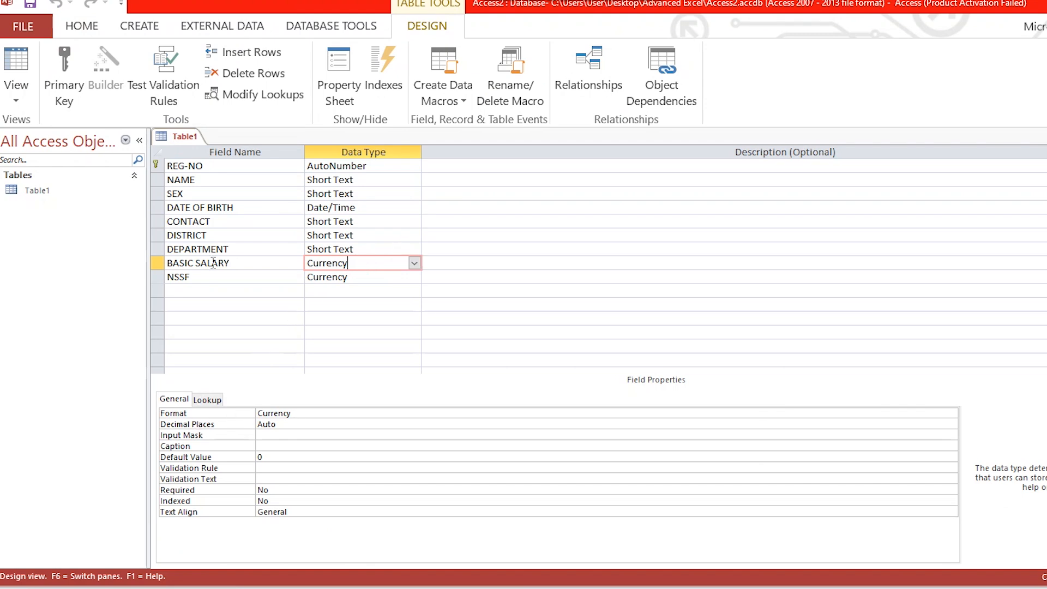
pyautogui.click(309, 414)
pyautogui.press('BackSpace')
pyautogui.press('BackSpace')
pyautogui.press('BackSpace')
pyautogui.press('BackSpace')
pyautogui.press('BackSpace')
pyautogui.press('BackSpace')
pyautogui.press('BackSpace')
pyautogui.press('BackSpace')
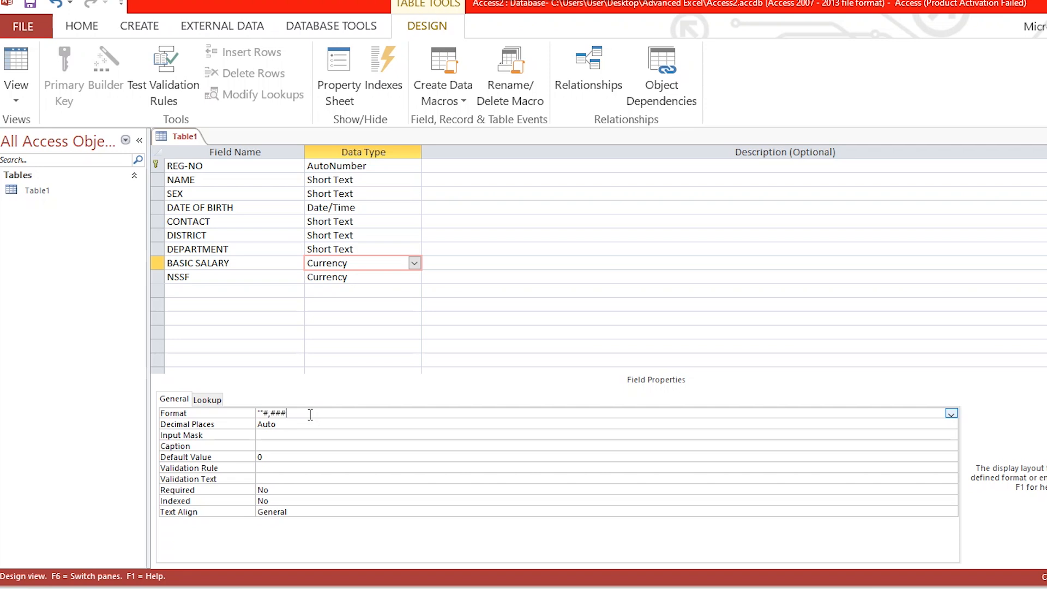
# Step: Replace the NSSF field's Format property with ""#,###
pyautogui.click(351, 279)
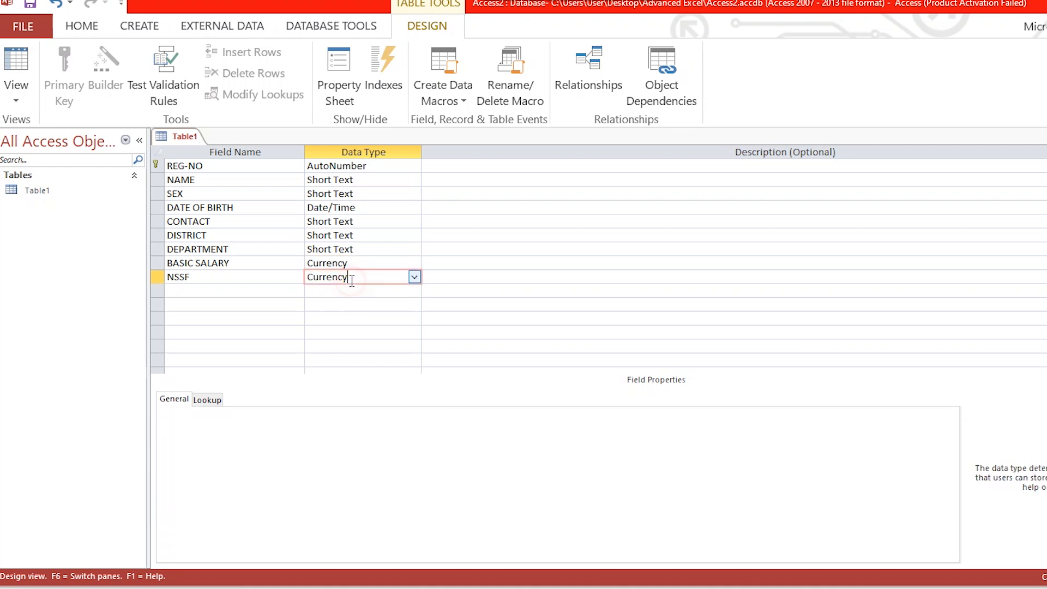
pyautogui.moveTo(310, 416); pyautogui.dragTo(237, 417)
pyautogui.write('::')
pyautogui.press('BackSpace')
pyautogui.press('BackSpace')
pyautogui.write('""')
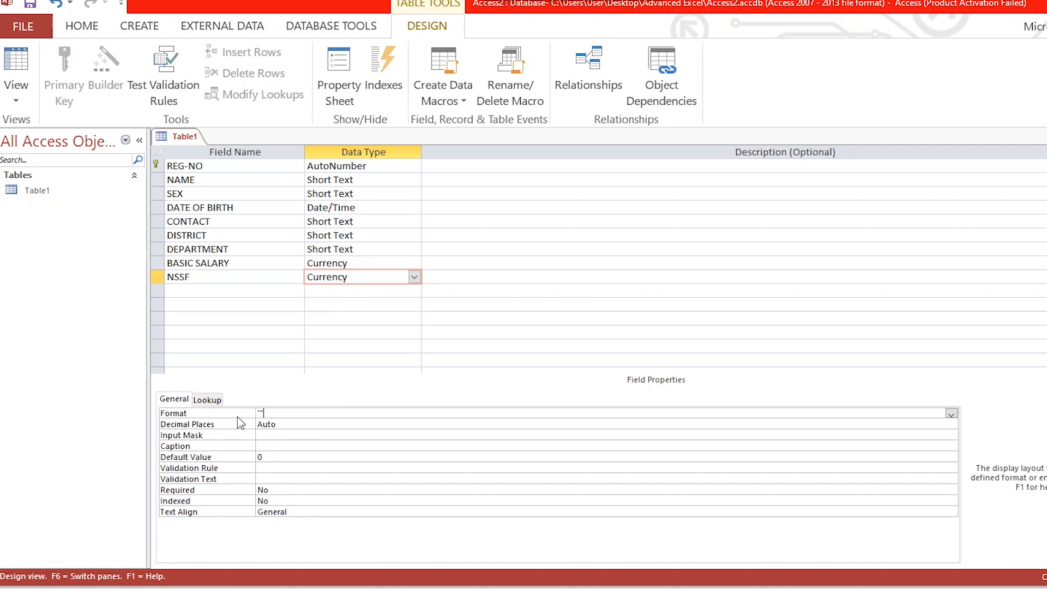
pyautogui.write('#')
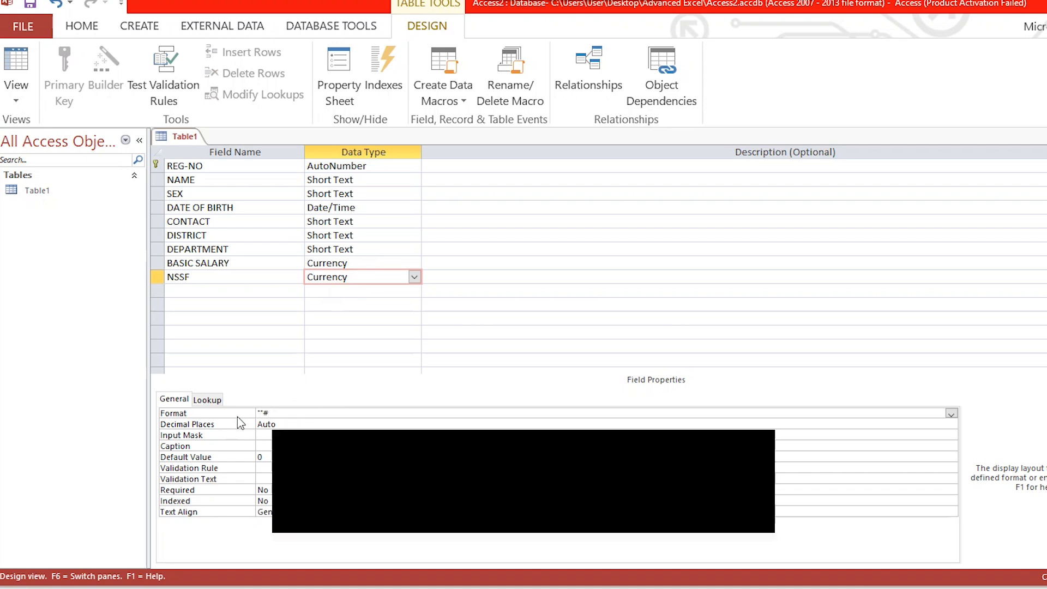
pyautogui.write(',###')
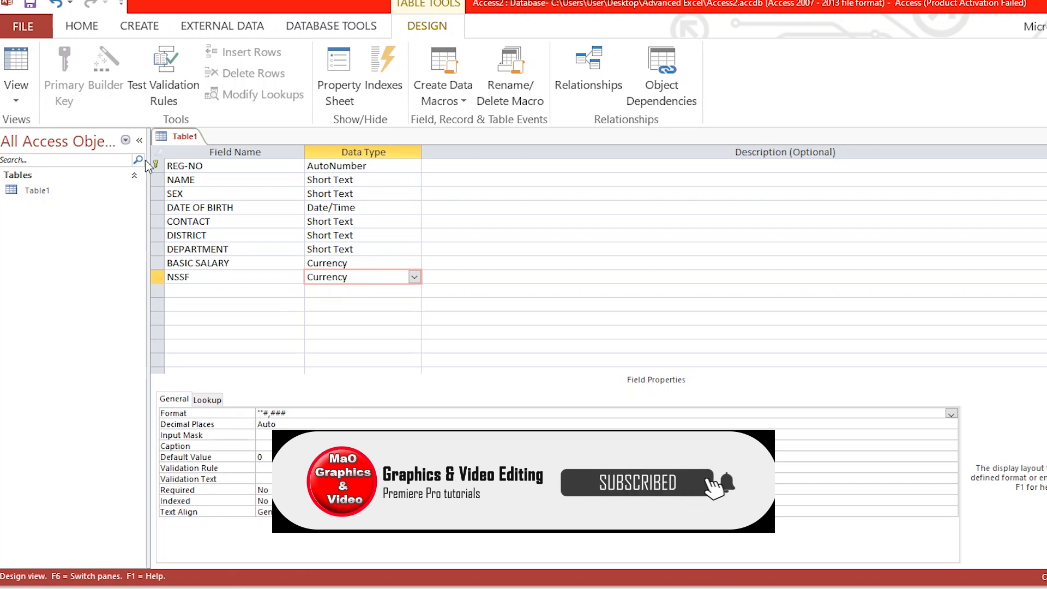
# Step: Return to Datasheet View and save the table with the new currency formats
pyautogui.rightClick(183, 143)
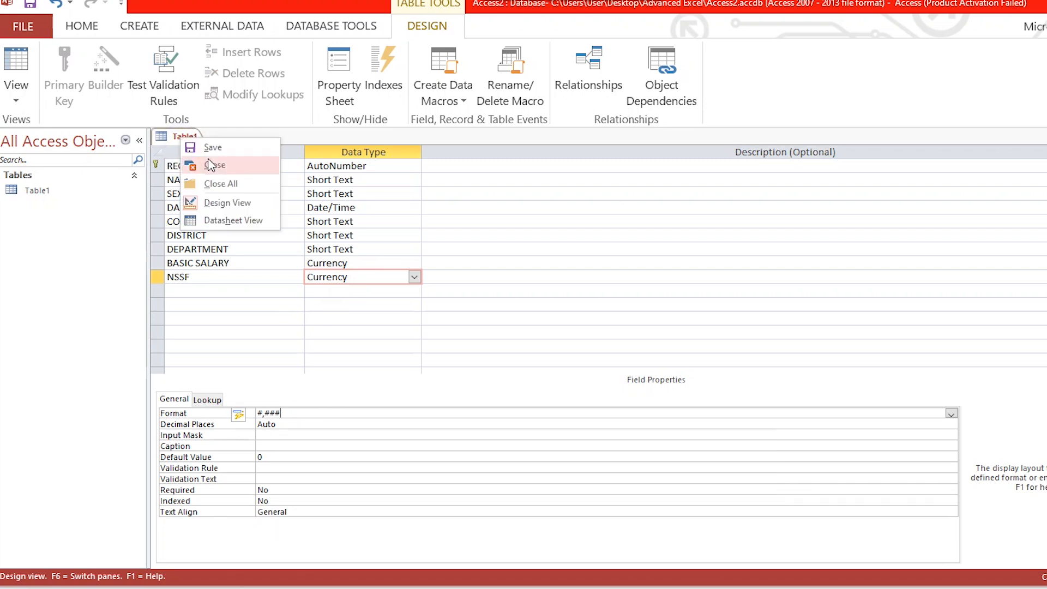
pyautogui.click(225, 220)
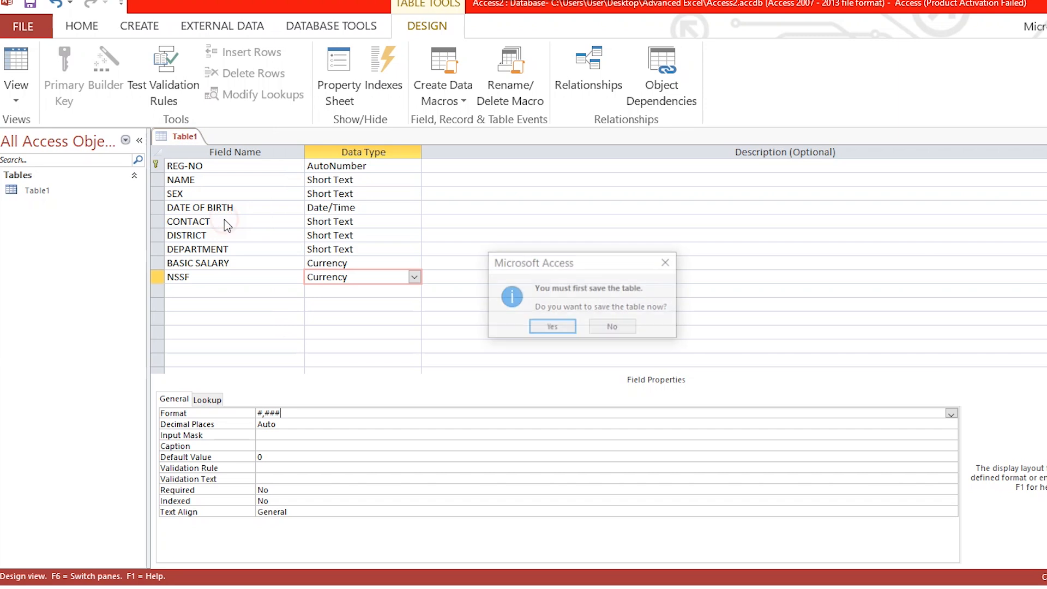
pyautogui.click(552, 327)
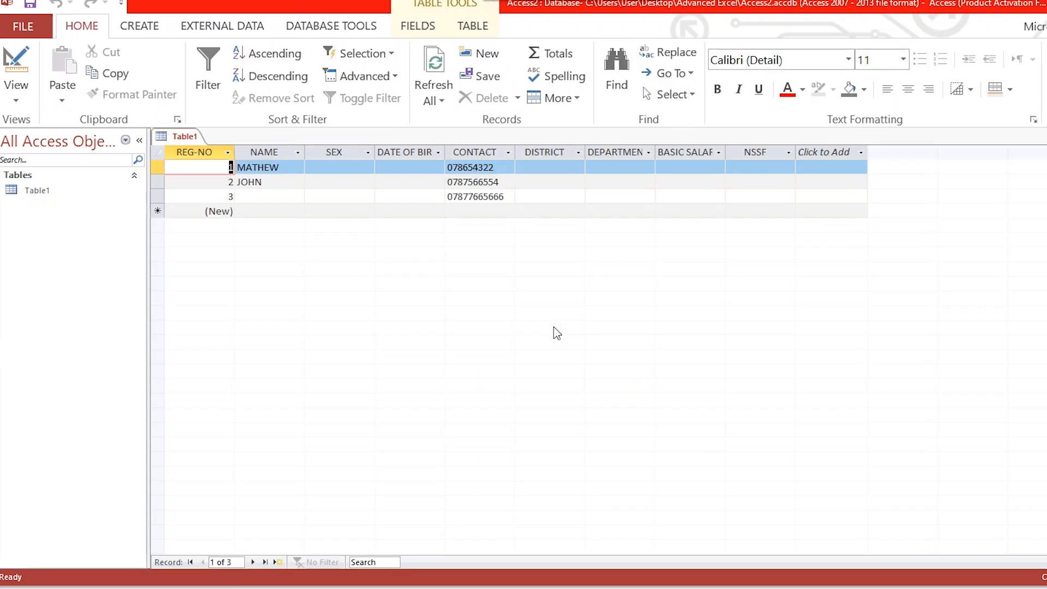
# Step: Check how the BASIC SALARY and NSSF values display in the first two records
pyautogui.click(692, 169)
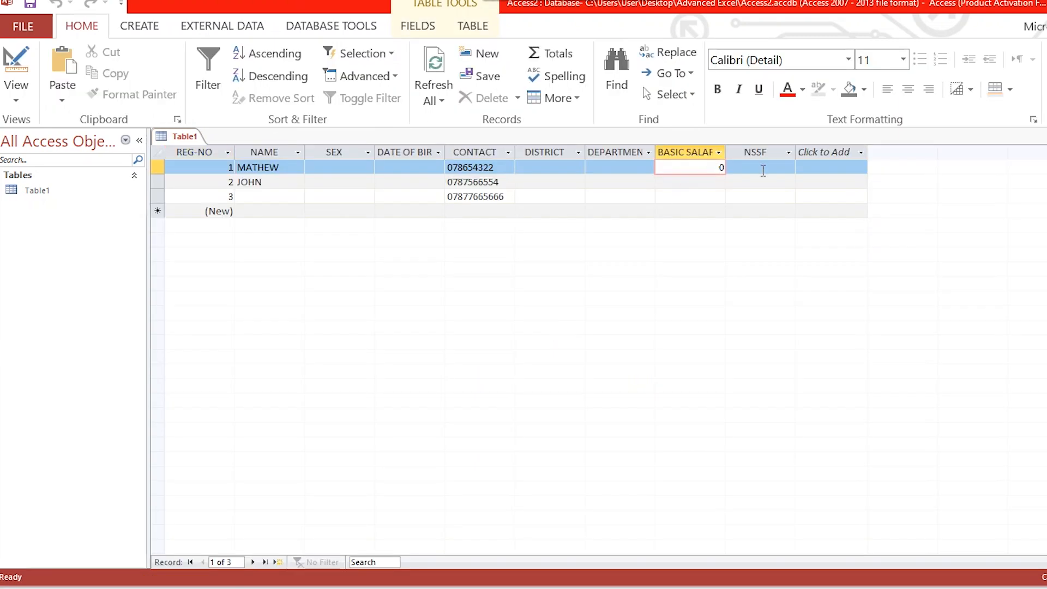
pyautogui.click(764, 169)
pyautogui.write('0')
pyautogui.click(689, 181)
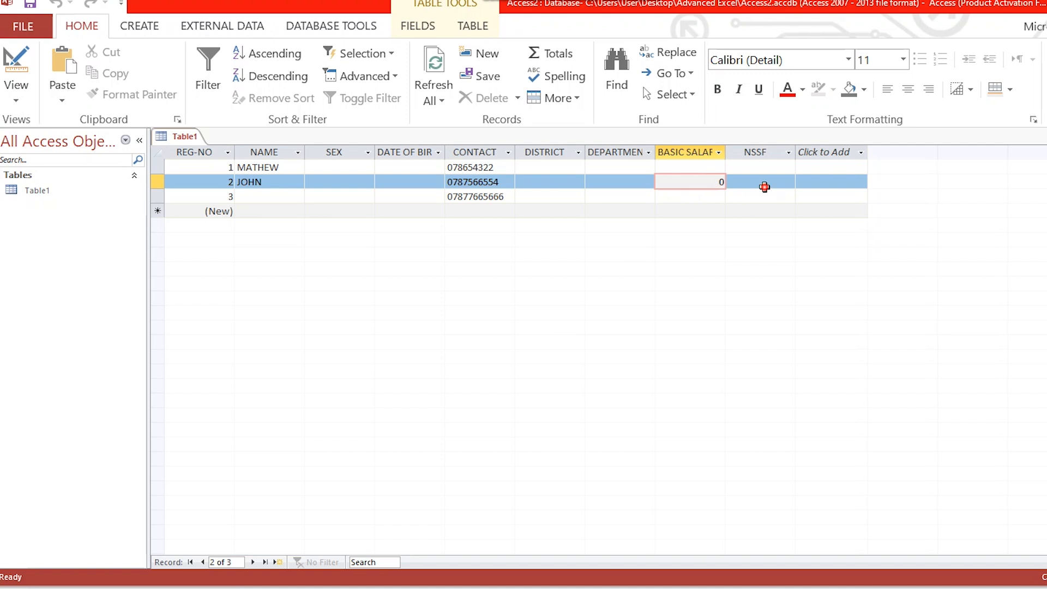
pyautogui.click(761, 186)
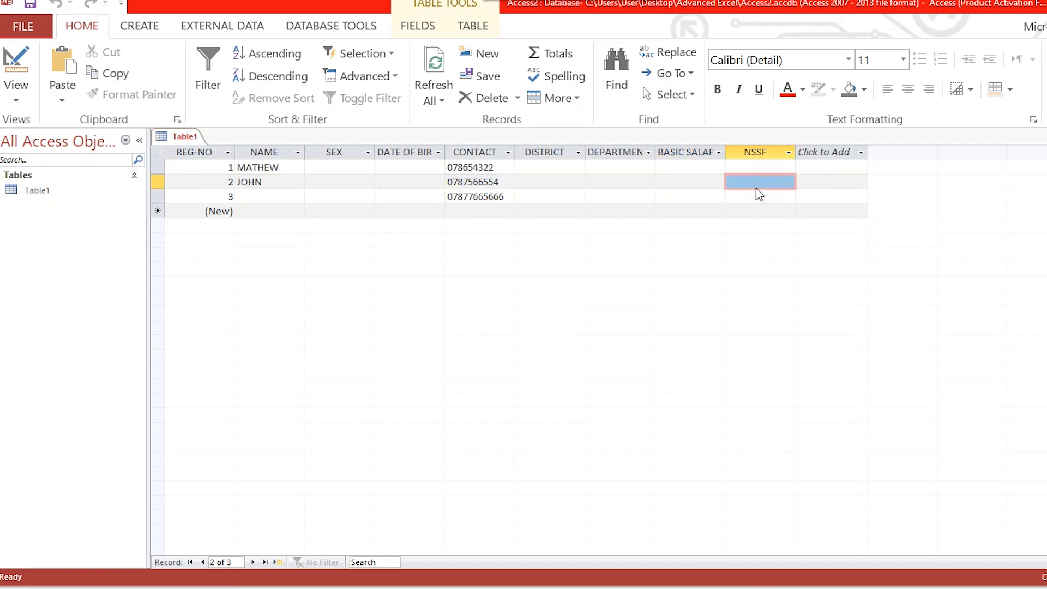
pyautogui.click(246, 174)
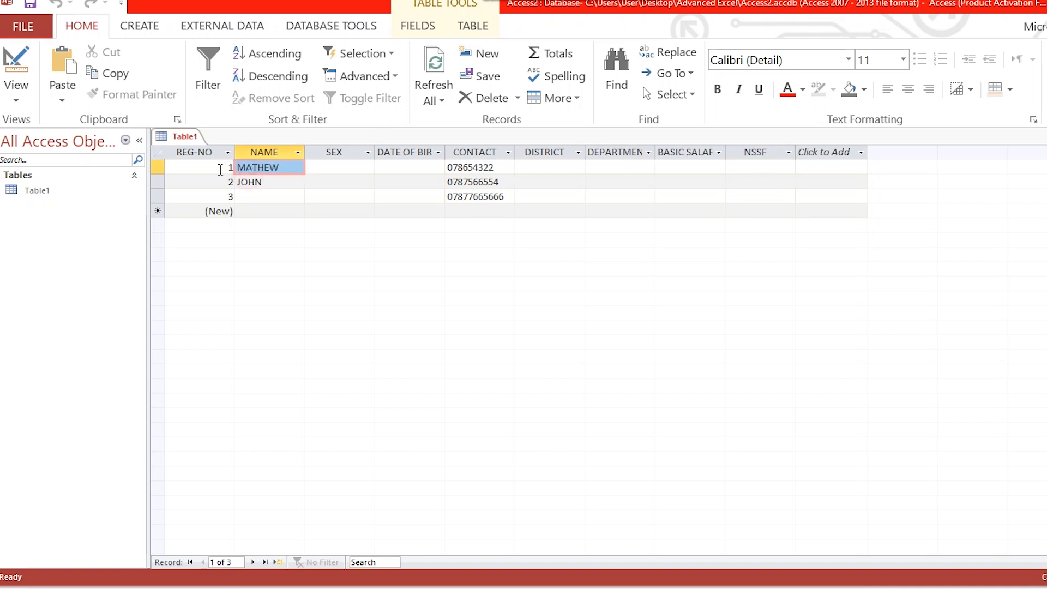
pyautogui.click(215, 167)
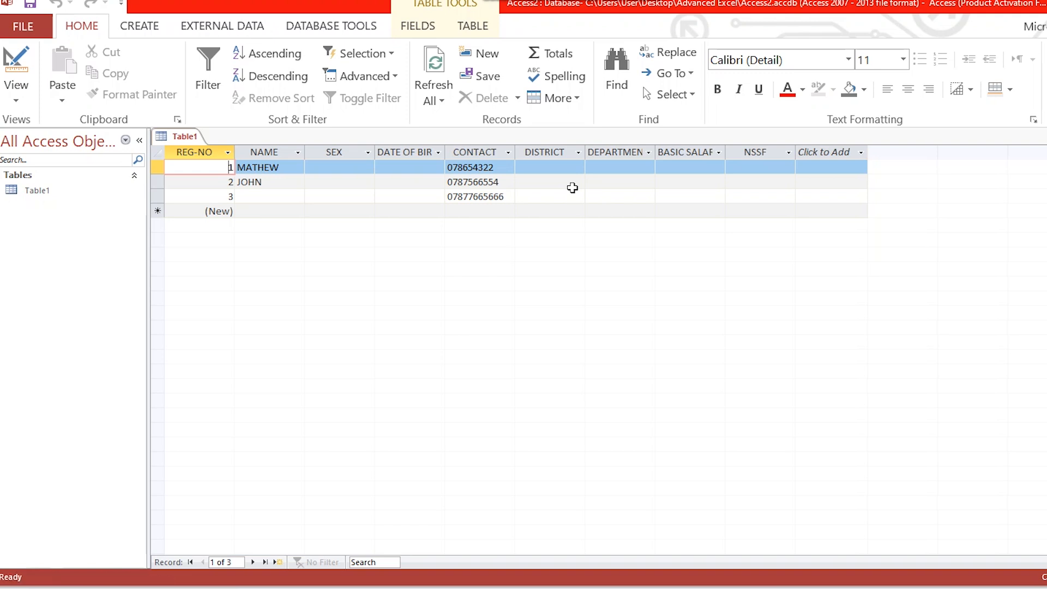
# Step: Close the open Table1 and delete it from the database
pyautogui.click(50, 190)
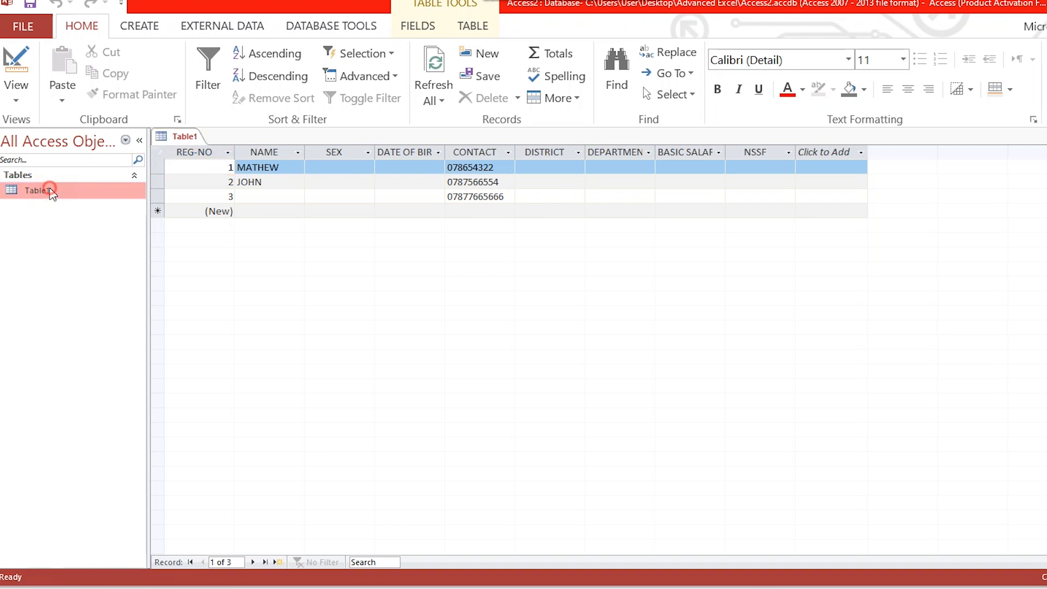
pyautogui.rightClick(50, 190)
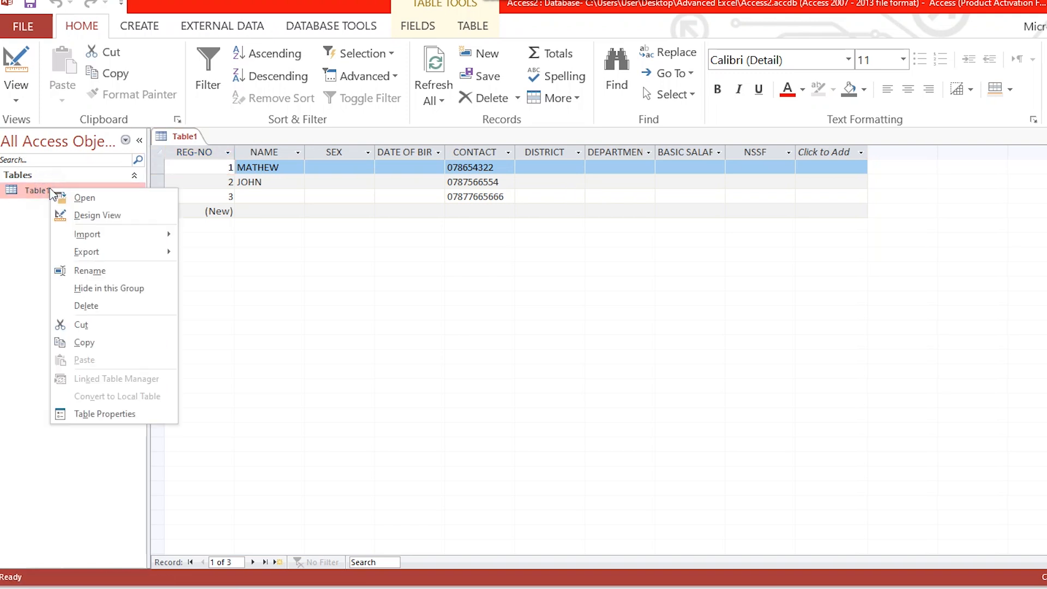
pyautogui.rightClick(185, 140)
pyautogui.click(217, 161)
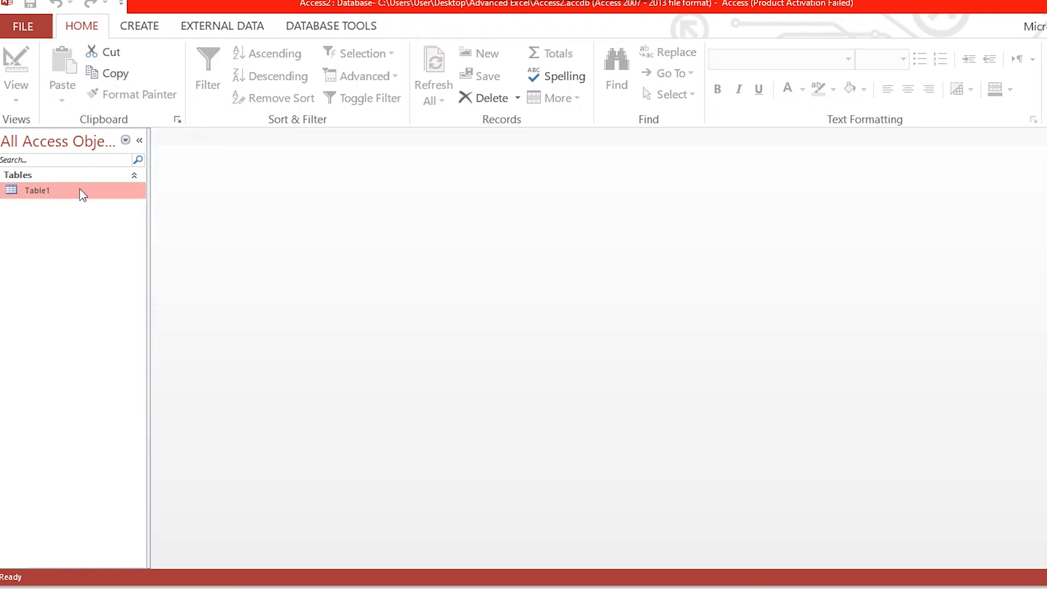
pyautogui.rightClick(82, 195)
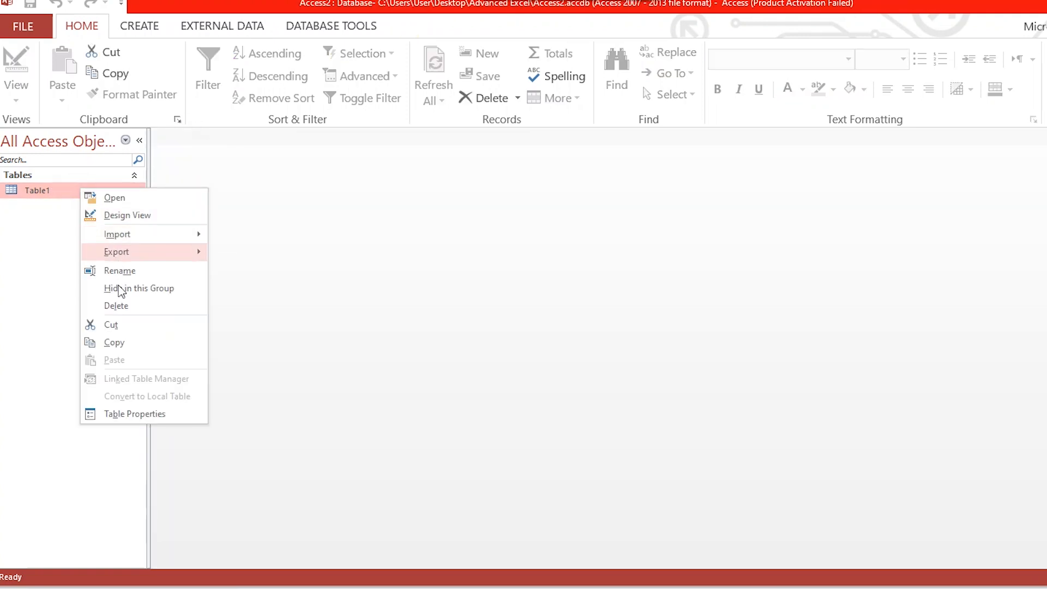
pyautogui.click(114, 305)
pyautogui.click(526, 328)
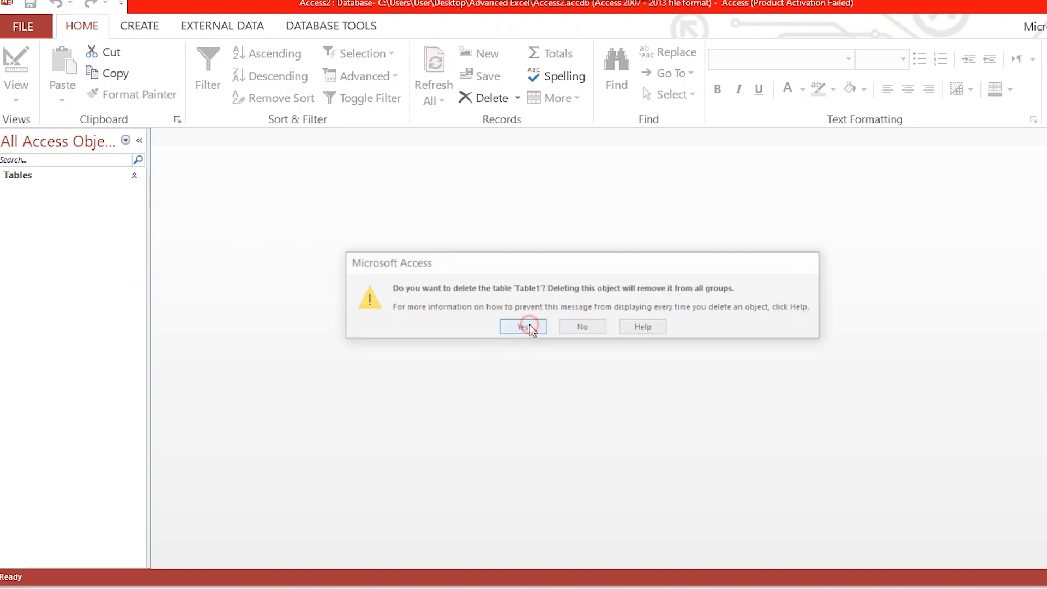
# Step: Start an import from another Access database, using the Access file in the Desktop's Advanced Excel folder as the source
pyautogui.click(187, 30)
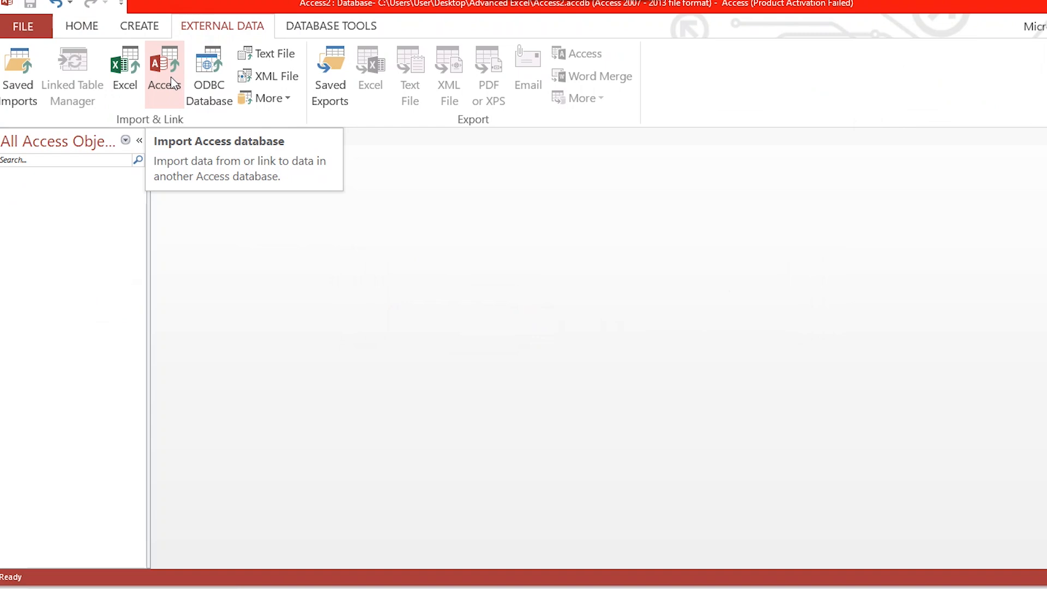
pyautogui.click(171, 99)
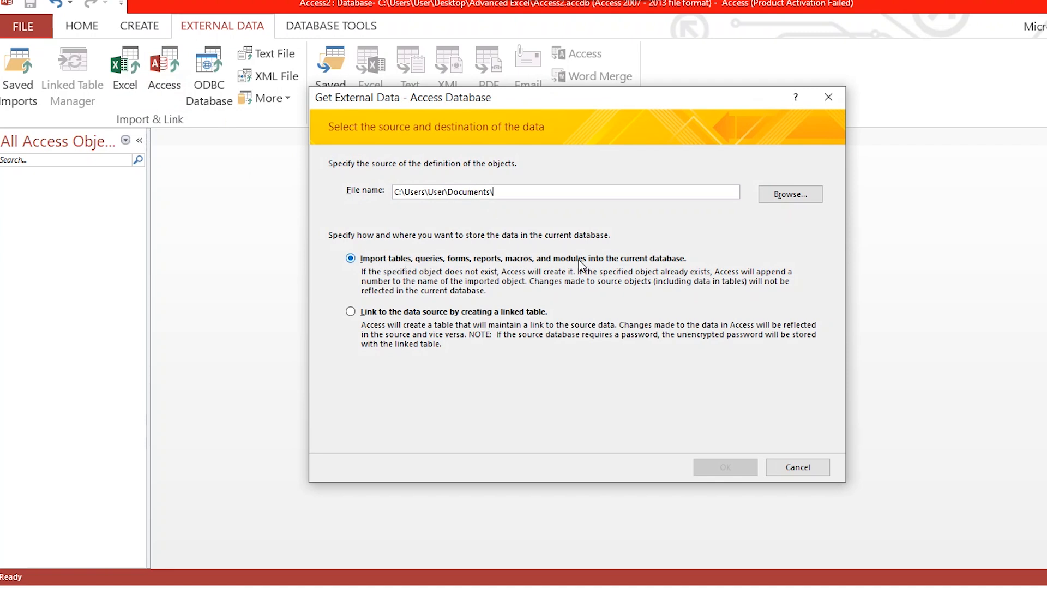
pyautogui.click(784, 200)
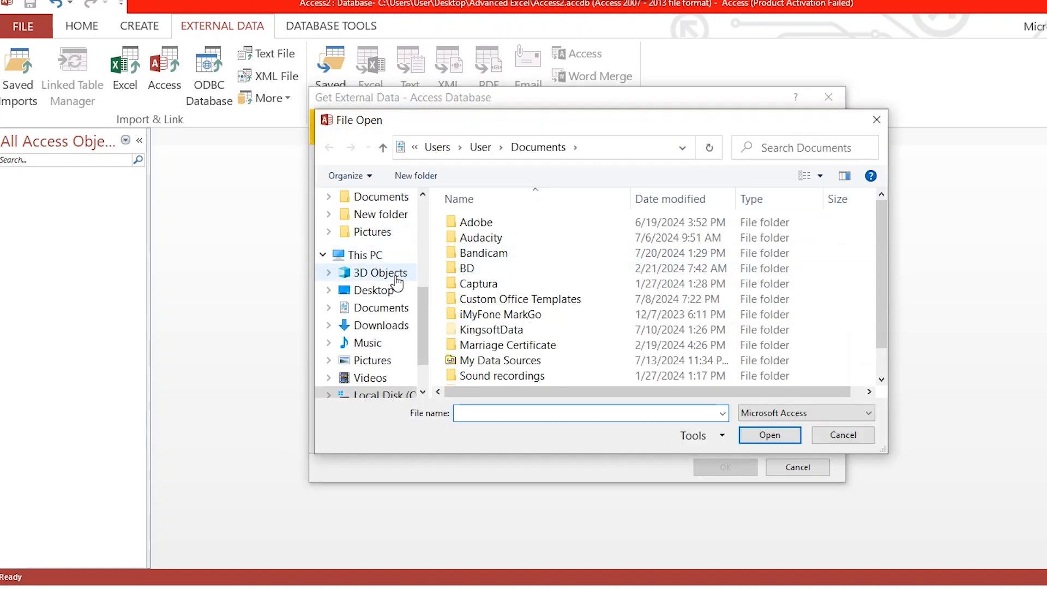
pyautogui.click(387, 290)
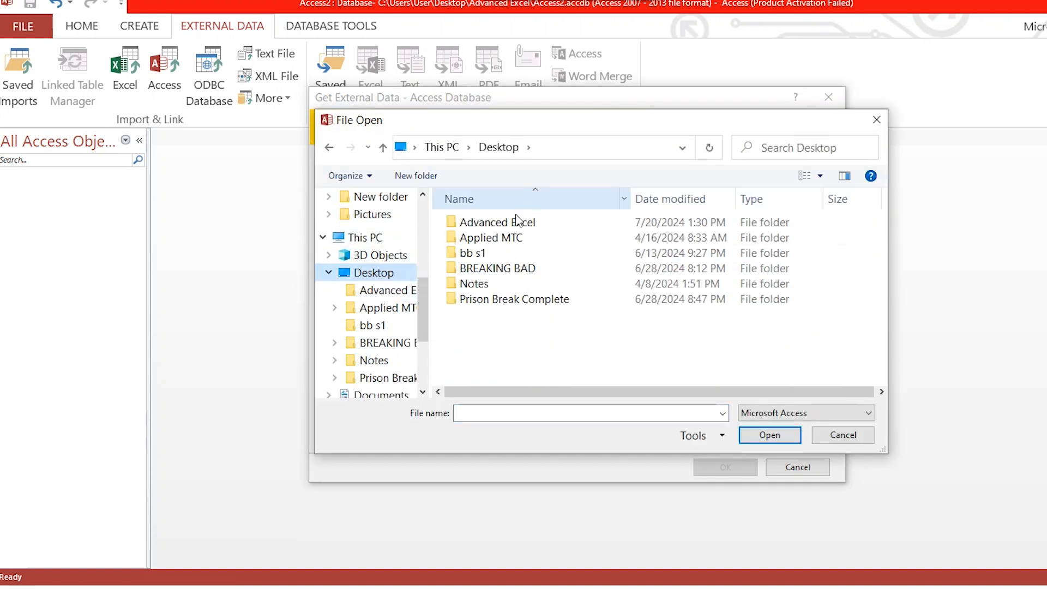
pyautogui.doubleClick(517, 224)
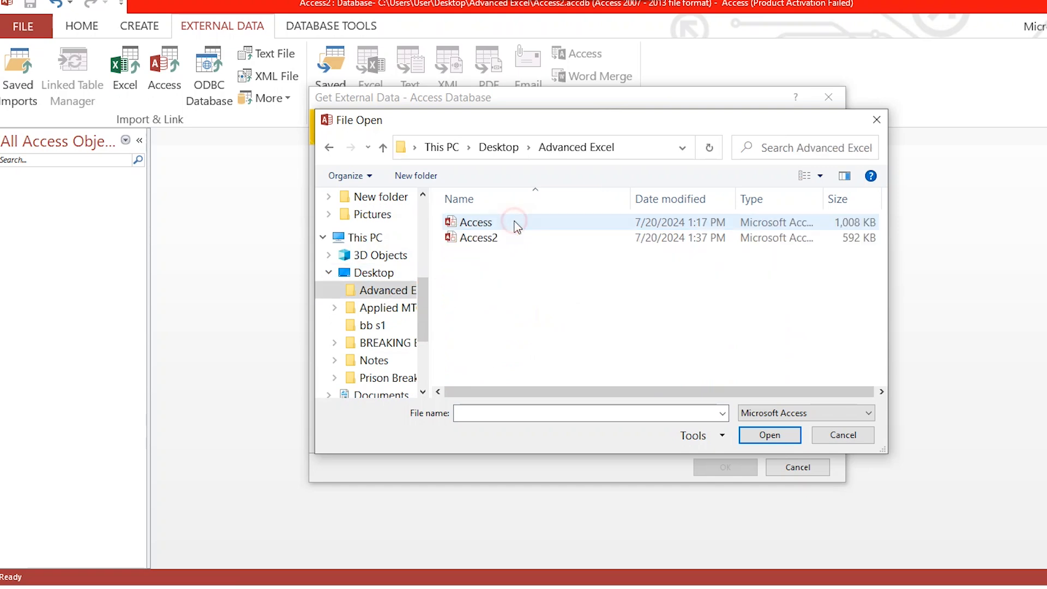
pyautogui.click(473, 227)
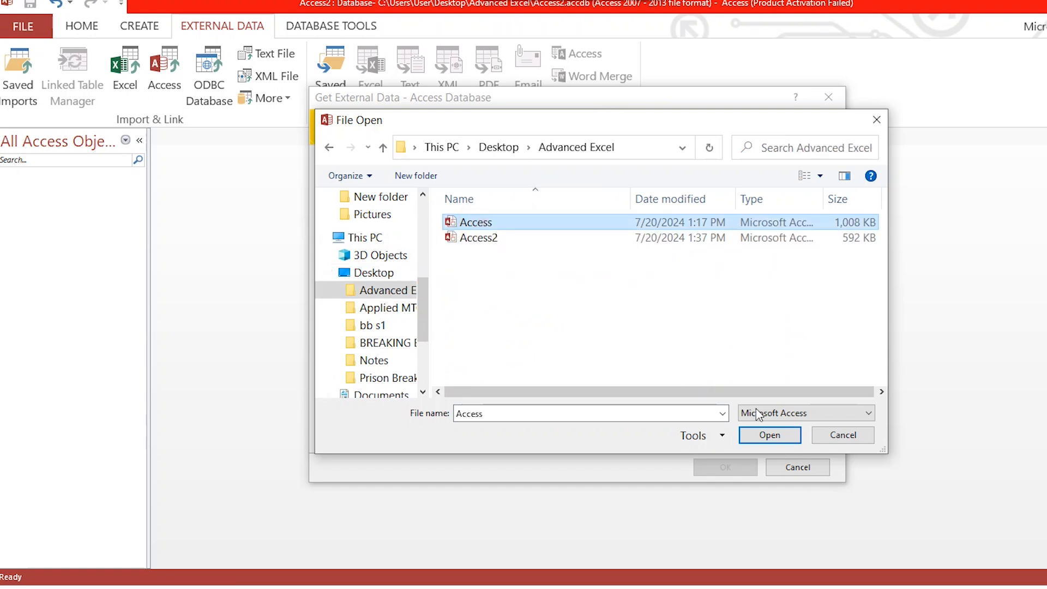
pyautogui.click(782, 436)
pyautogui.click(727, 465)
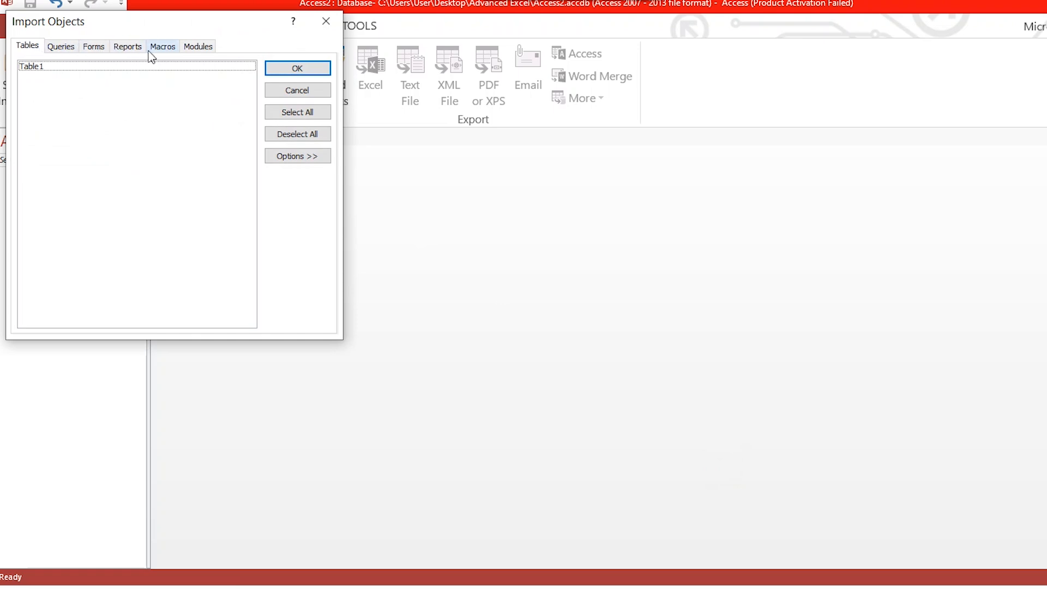
# Step: Import Table1 from the source database without saving the import steps, and open the imported table
pyautogui.click(97, 68)
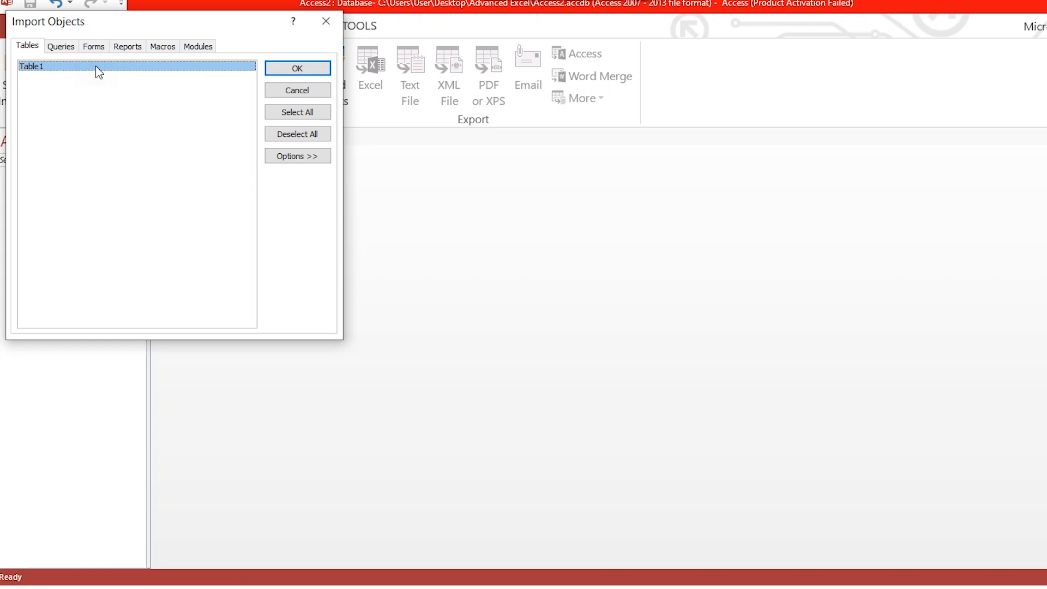
pyautogui.click(297, 71)
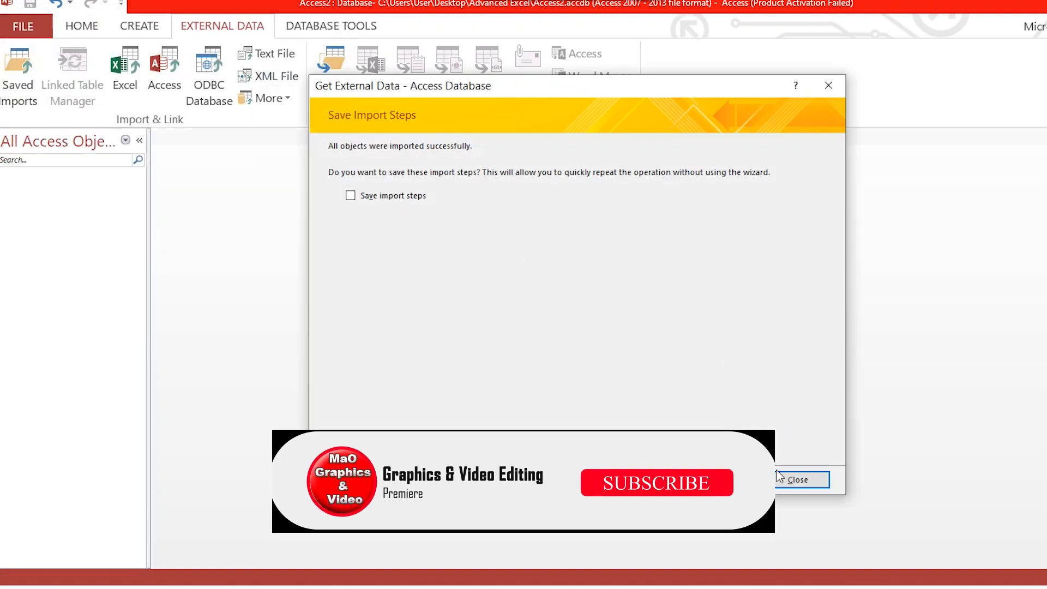
pyautogui.click(800, 481)
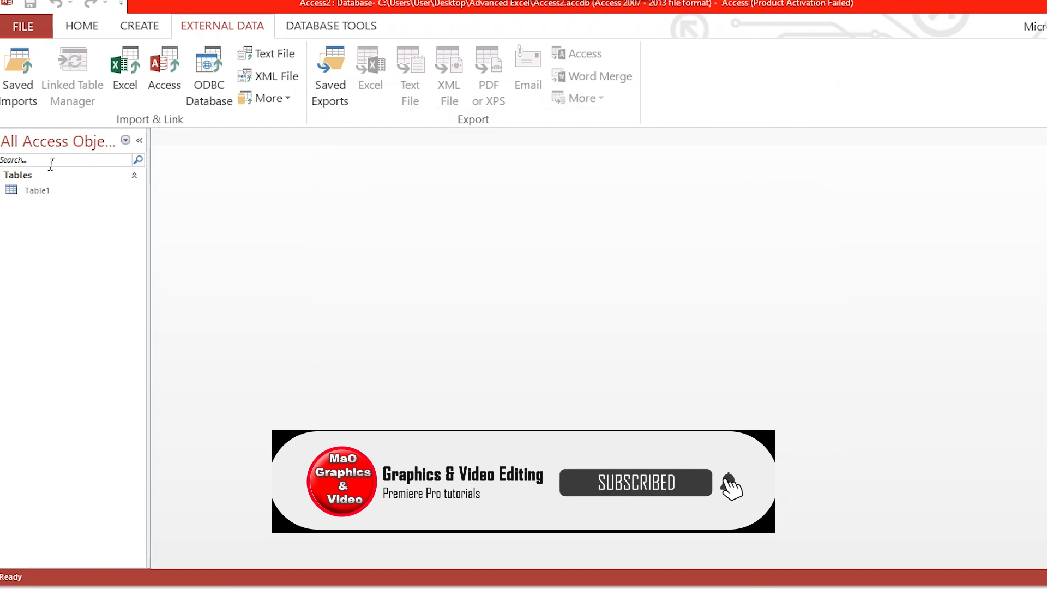
pyautogui.doubleClick(38, 190)
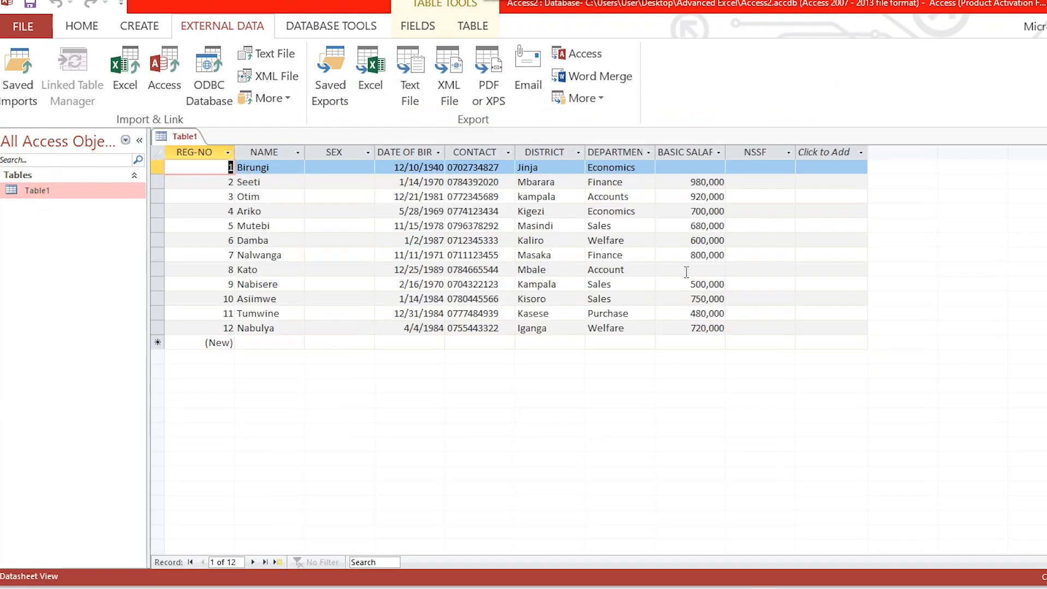